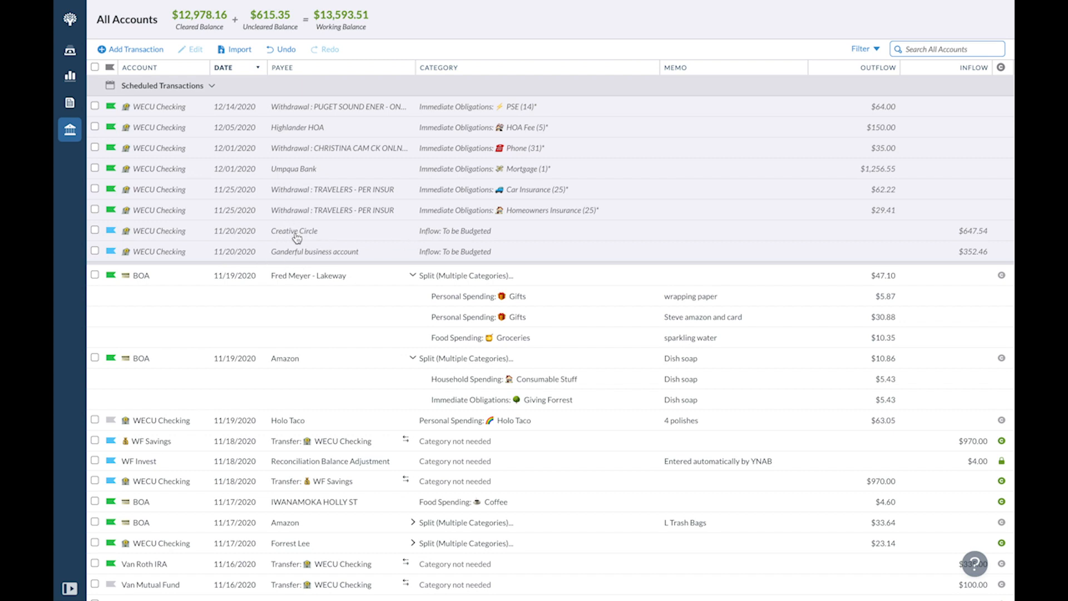
left_click(296, 237)
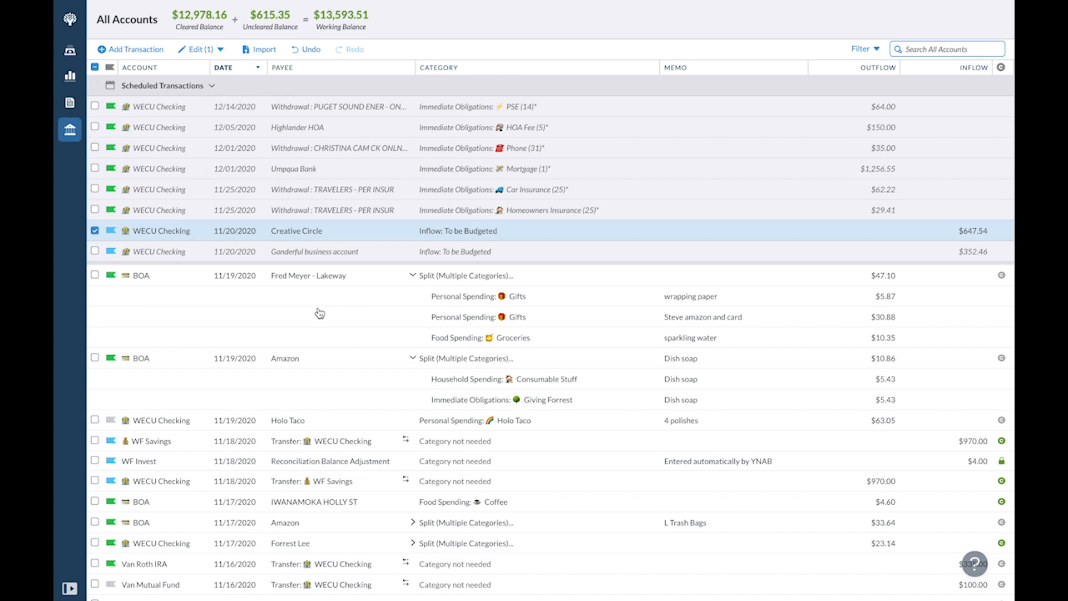
left_click(961, 230)
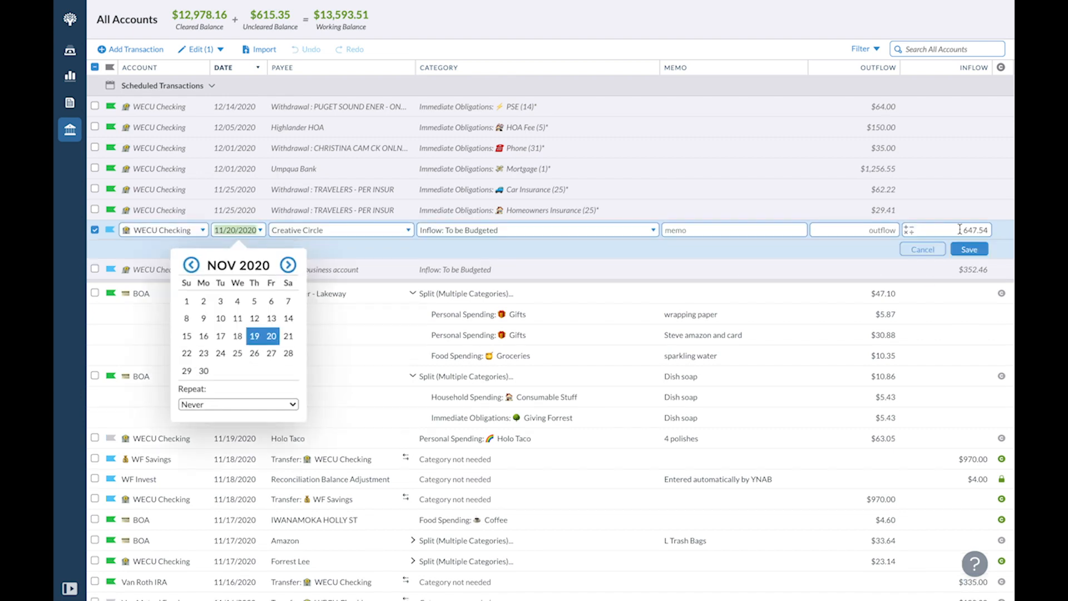
left_click(922, 249)
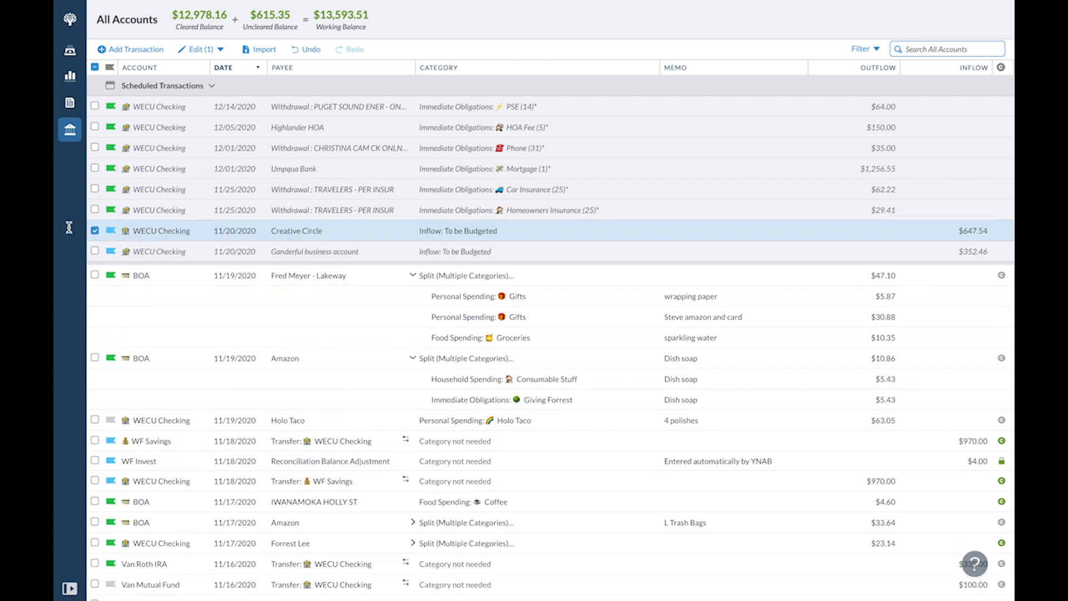
Step: Enter the two scheduled 11/20/2020 inflows, Creative Circle and Ganderful business account, into WECU Checking now and clear the selection
left_click(309, 250)
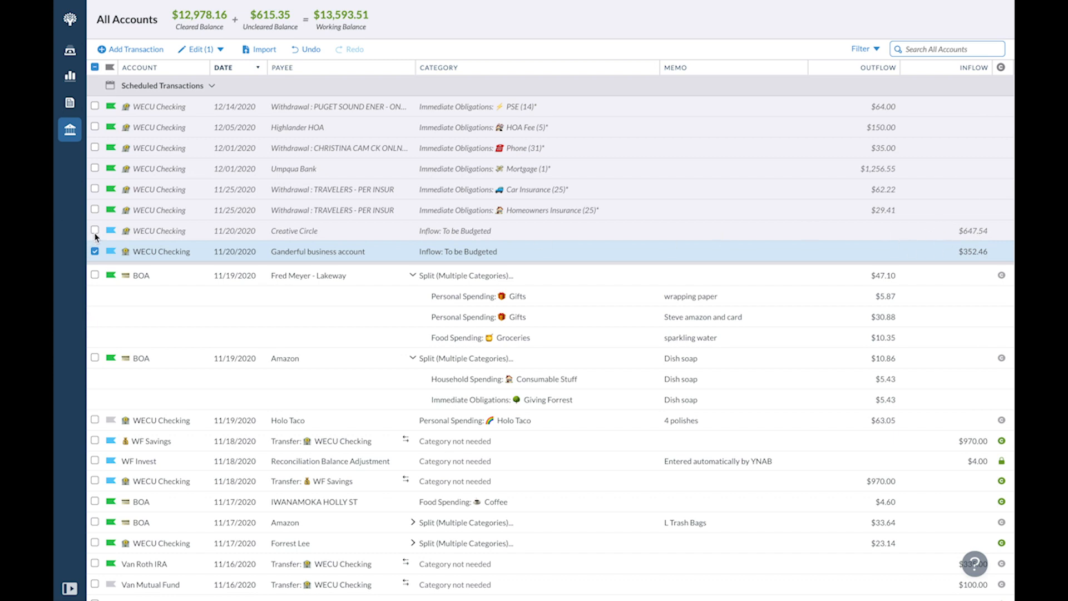
left_click(94, 229)
left_click(221, 50)
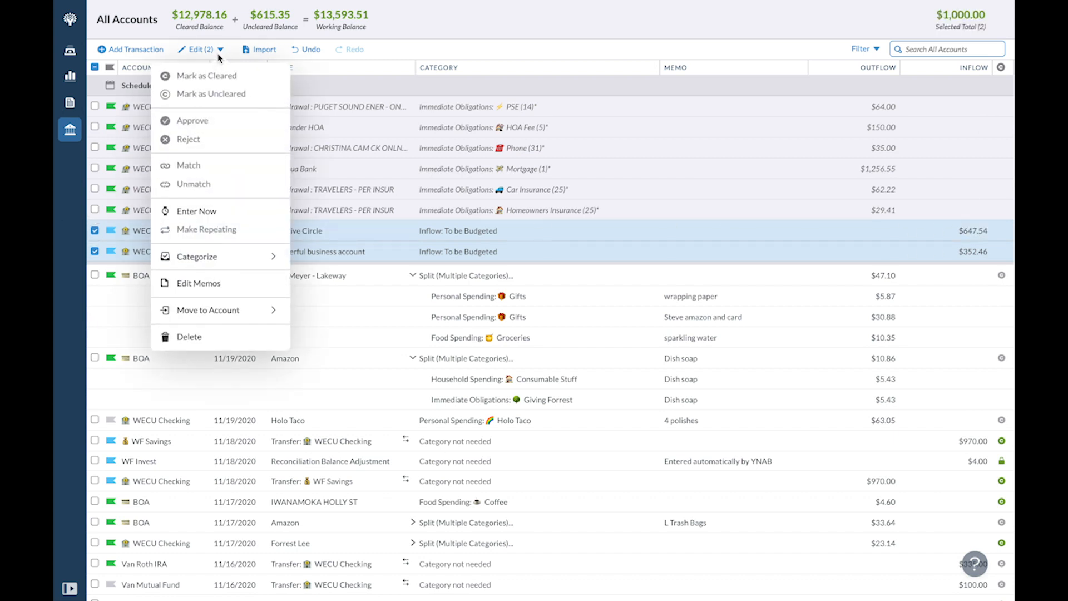
left_click(198, 211)
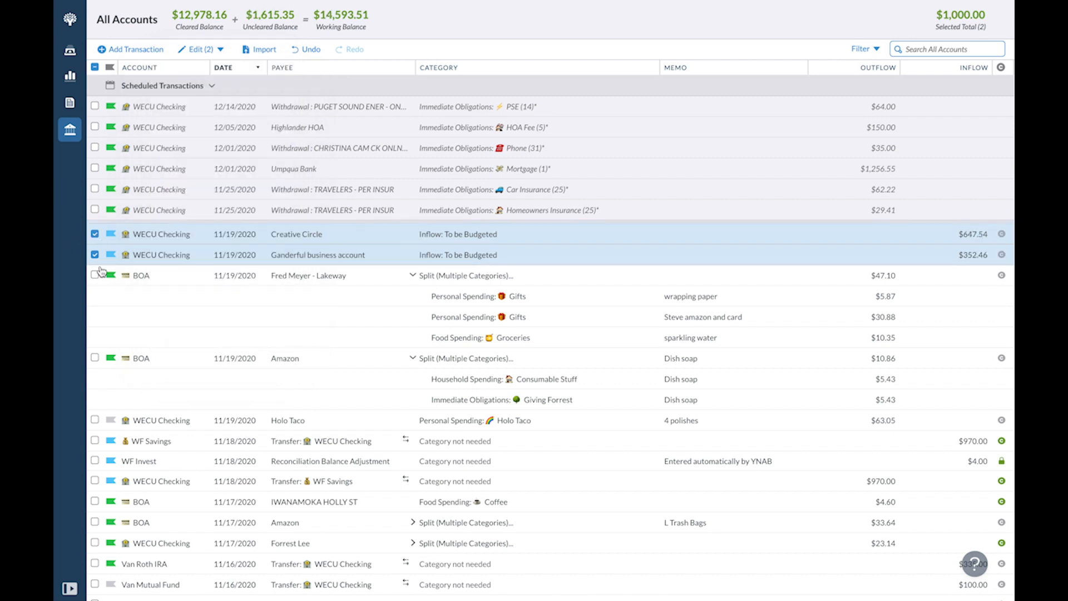
left_click(94, 254)
left_click(94, 233)
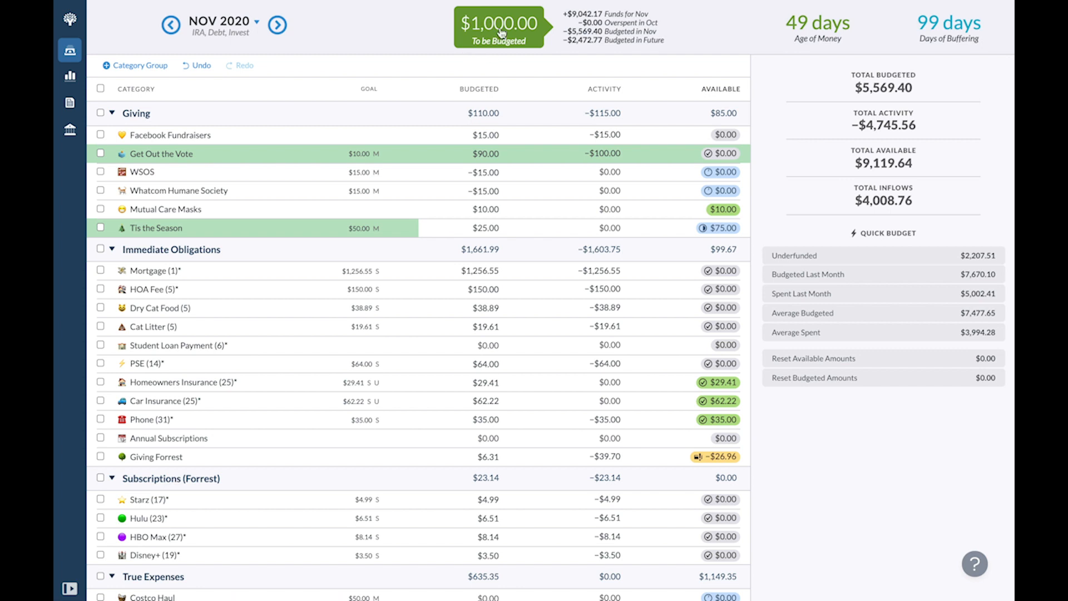
Step: Review the Tis the Season category's goal details in the November 2020 budget and collapse the Giving group
mouse_move(440, 4)
left_click(206, 231)
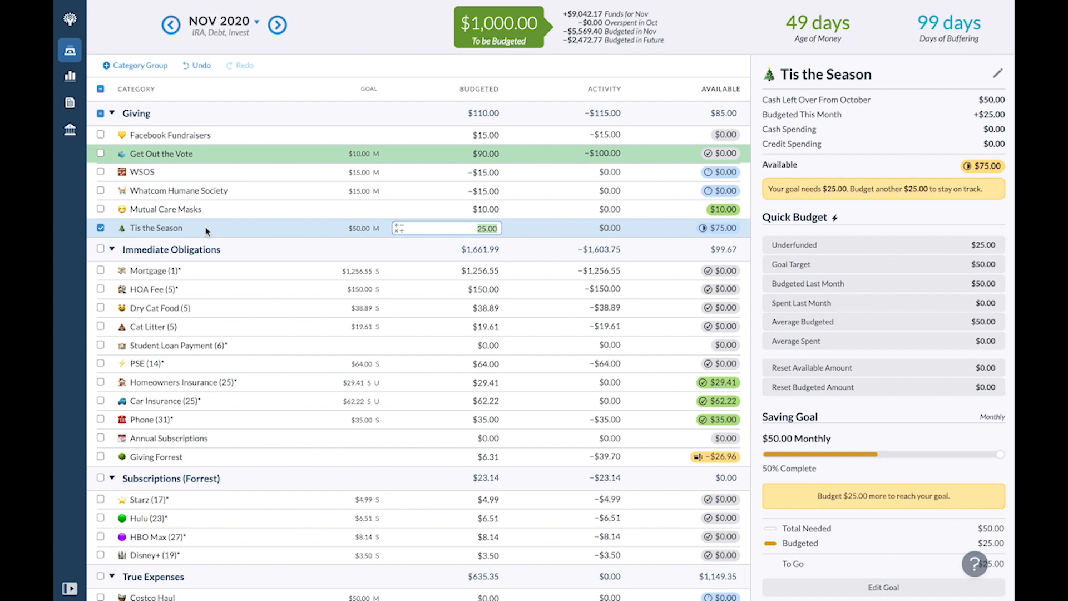
key("Return")
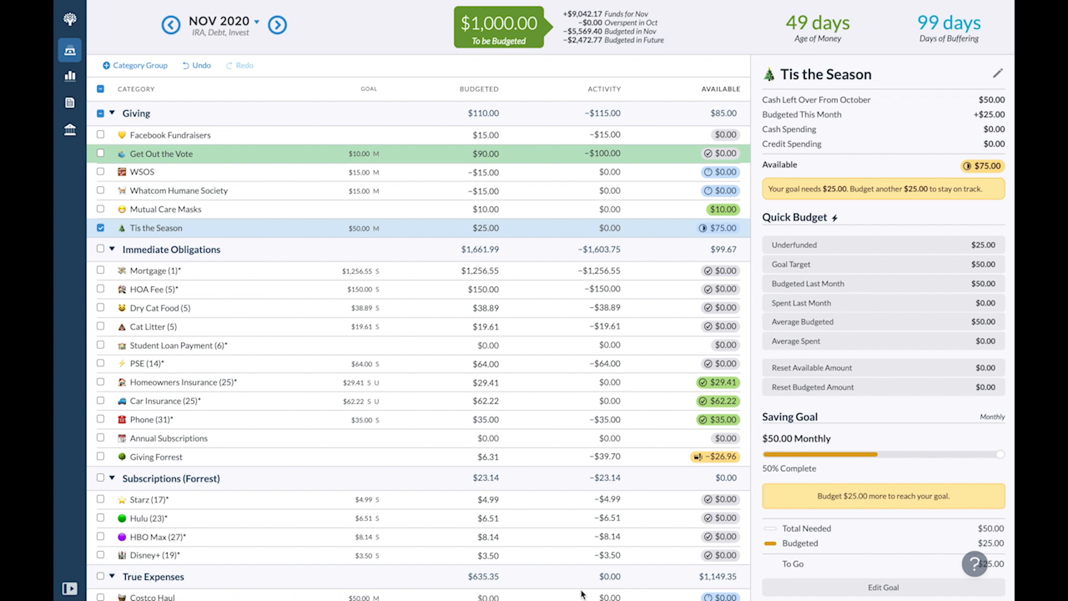
left_click(112, 113)
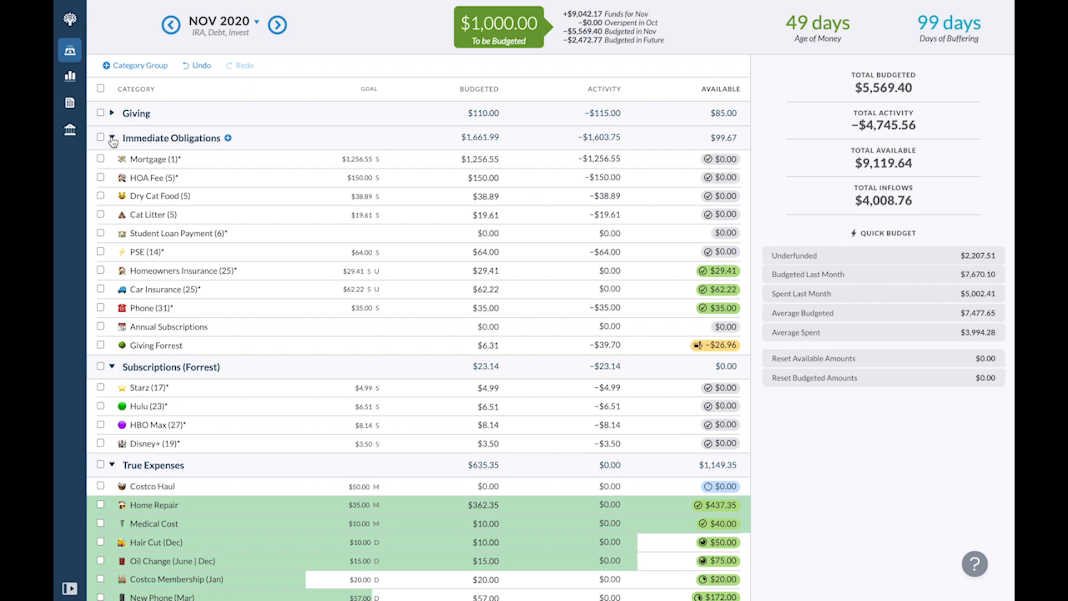
Step: Review the Annual Subscriptions category's details and notes, and collapse the Immediate Obligations group
left_click(149, 329)
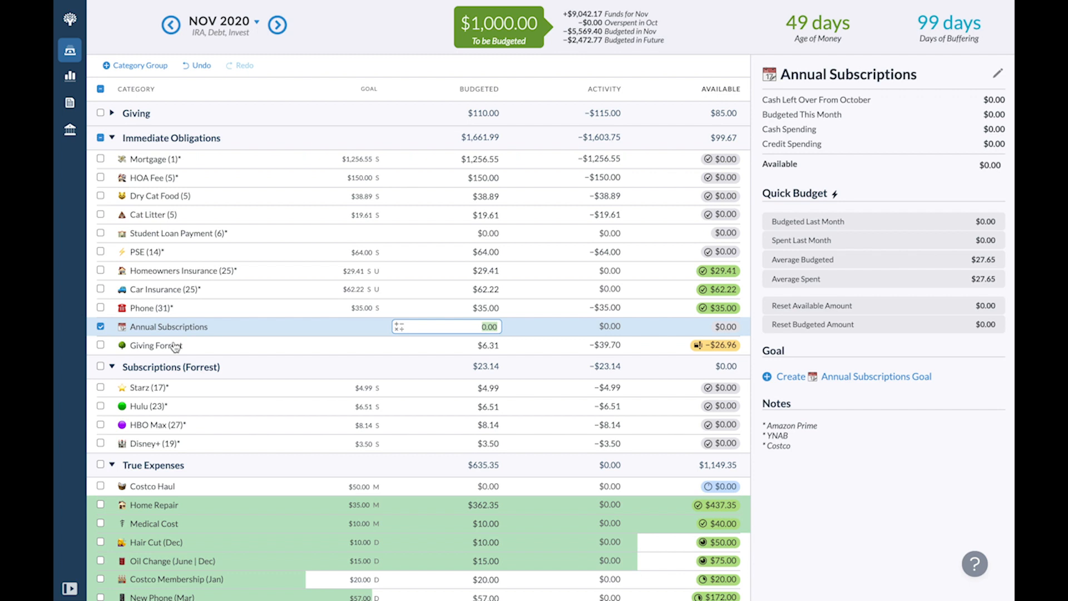
left_click(100, 325)
left_click(112, 137)
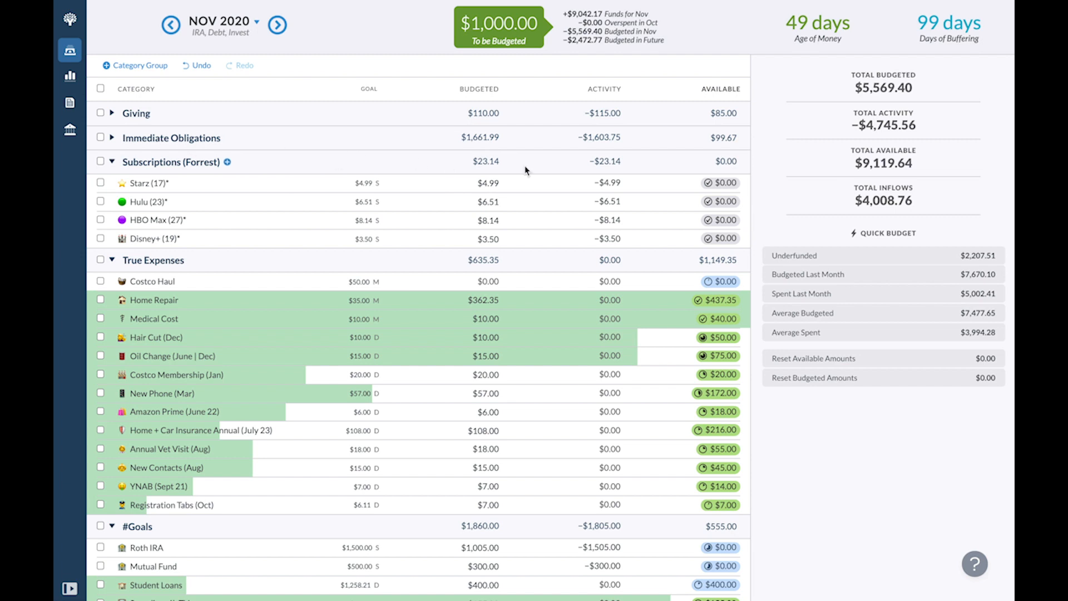
Step: Inspect the split transaction behind the Starz (17) activity without changing it, and return to the budget
left_click(609, 185)
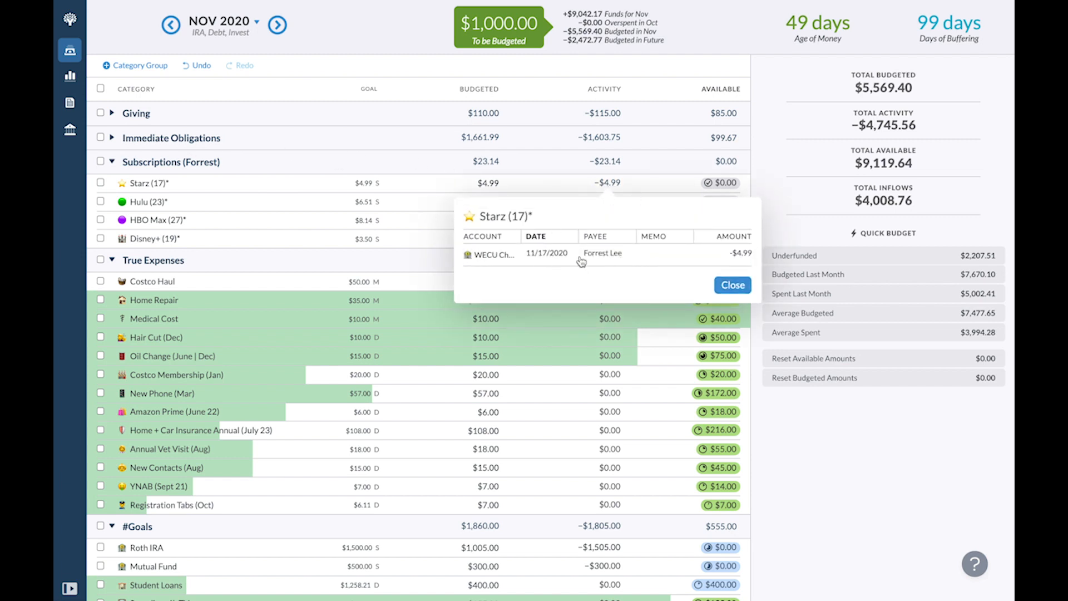
left_click(601, 260)
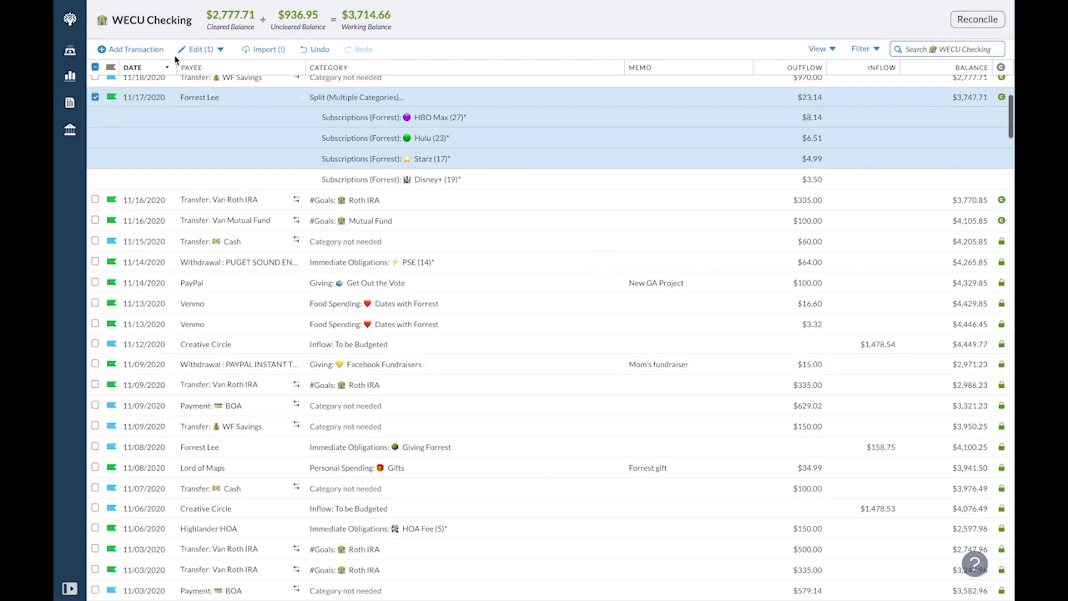
left_click(473, 181)
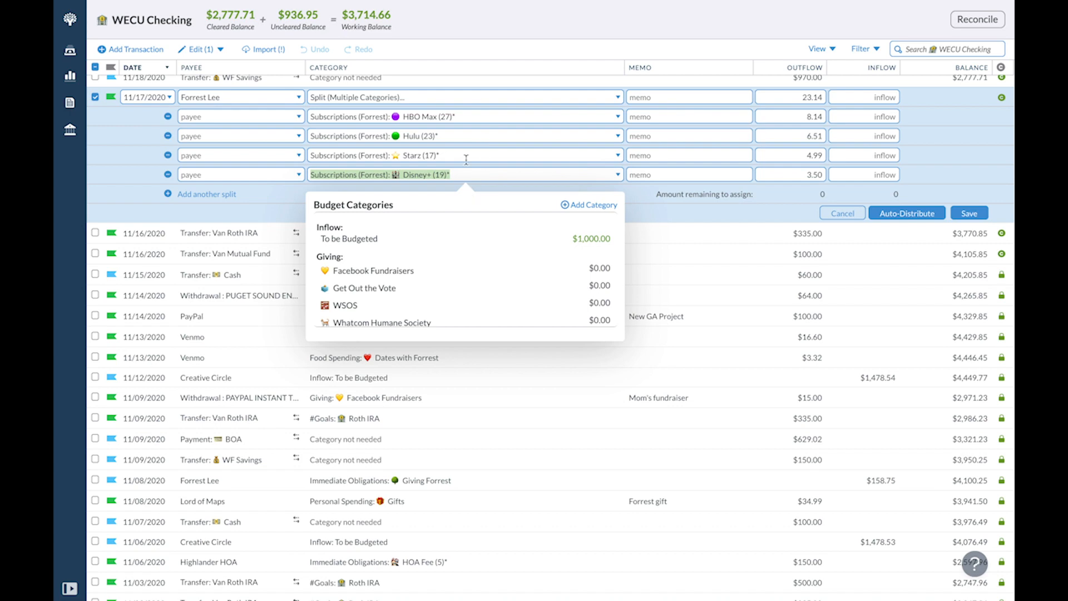
left_click(842, 213)
left_click(71, 50)
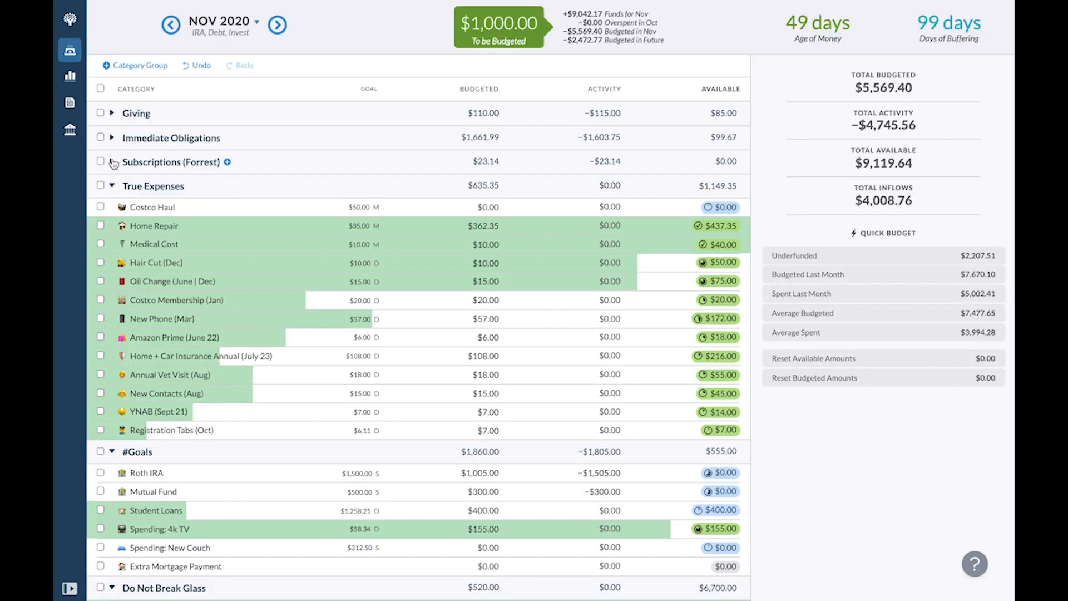
Step: Budget $25 for the Costco Haul category under True Expenses and clear the category selection
left_click(426, 208)
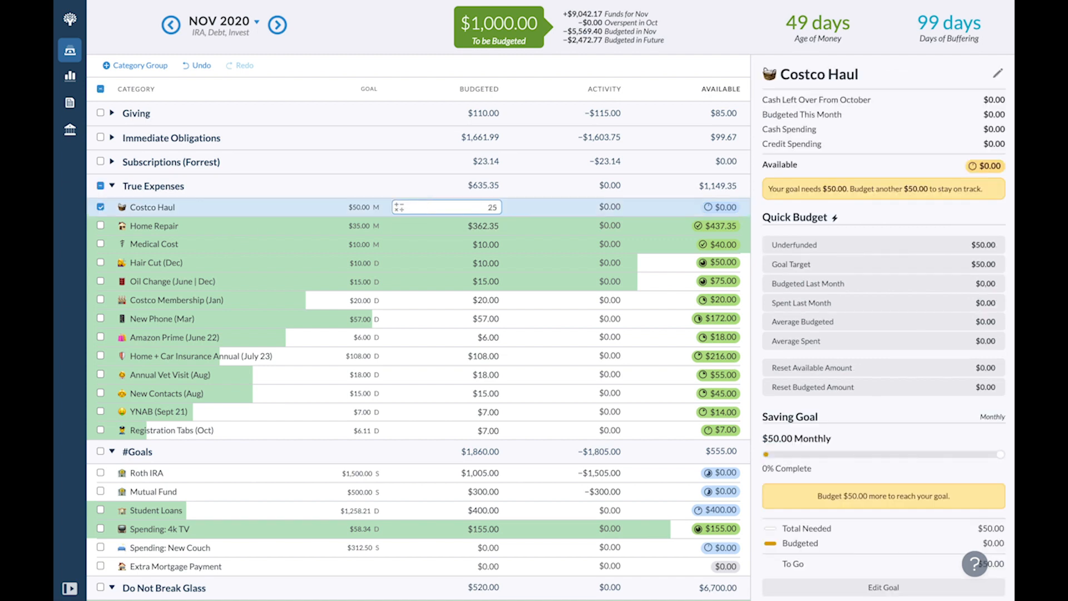
left_click(100, 226)
left_click(101, 227)
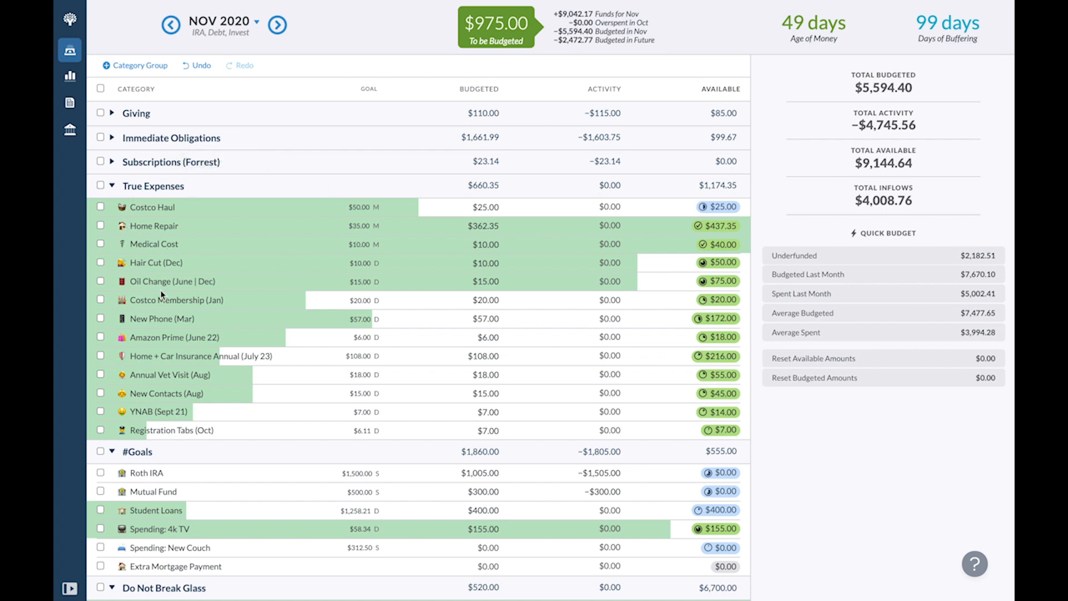
Step: Review the Costco Membership (Jan) category's savings goal and collapse the True Expenses group
left_click(332, 299)
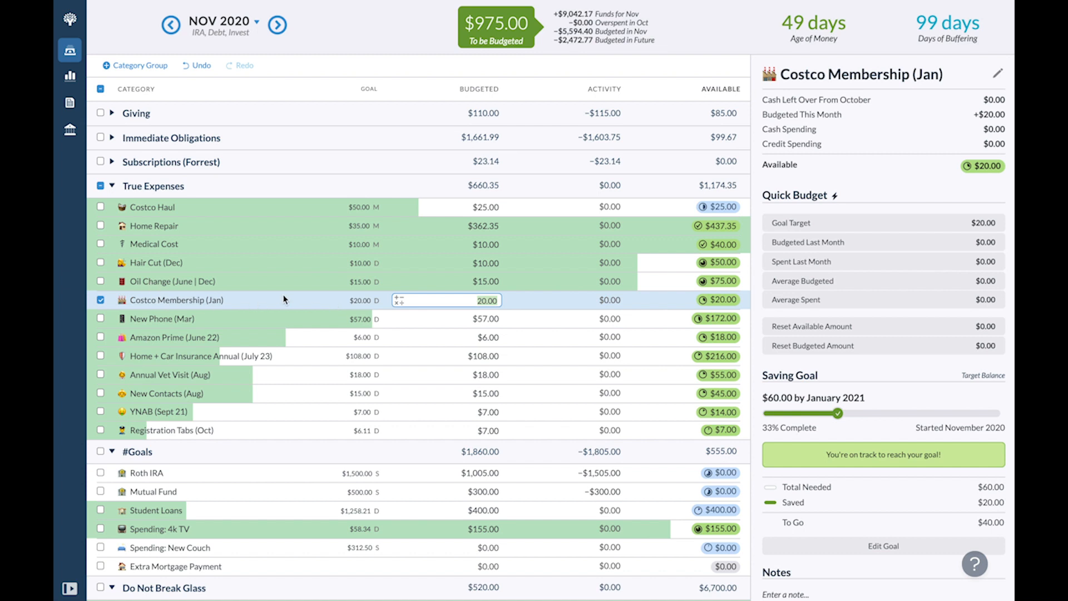
left_click(111, 186)
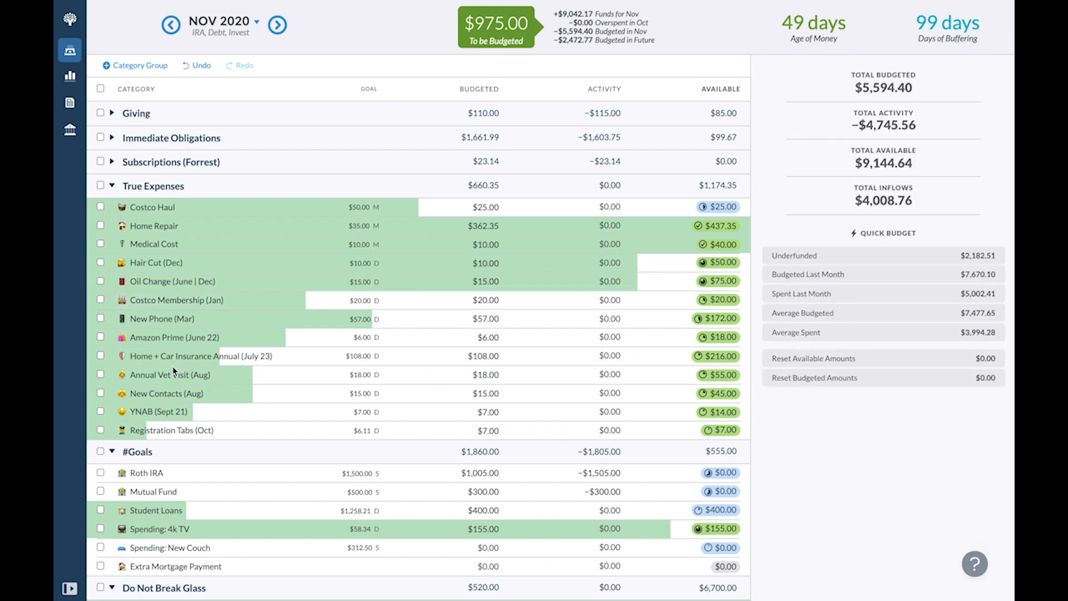
left_click(112, 187)
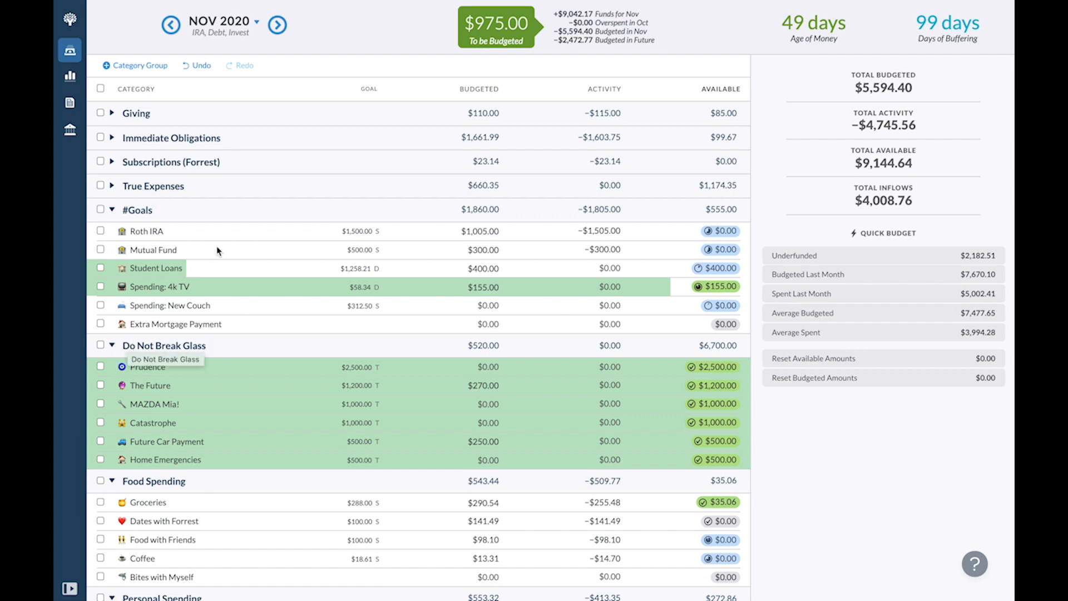
Step: Review the savings goals of The Future and Future Car Payment, and collapse the Do Not Break Glass group
left_click(188, 389)
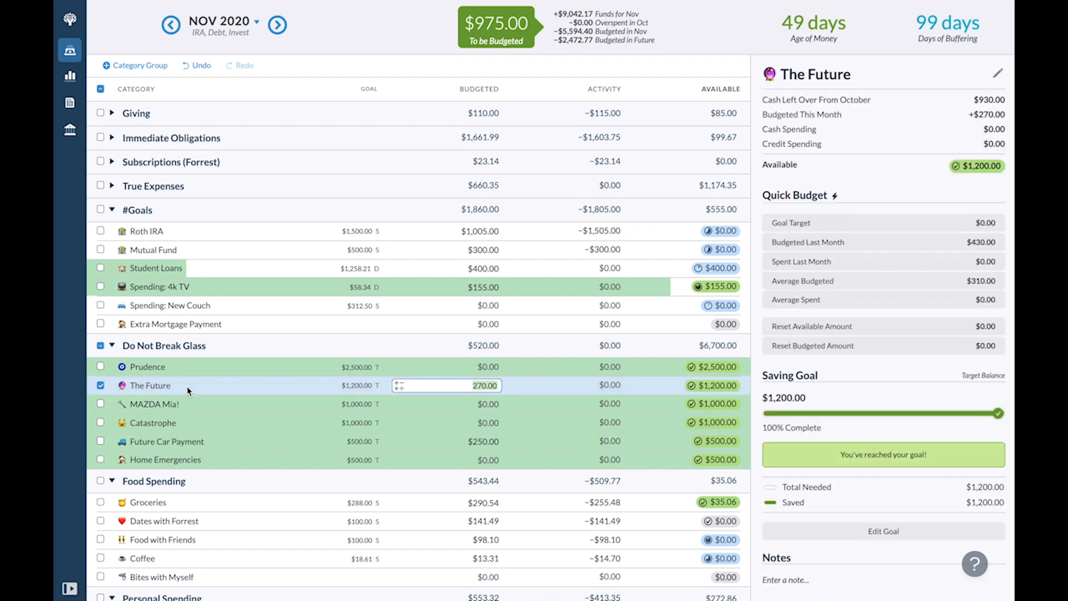
left_click(225, 443)
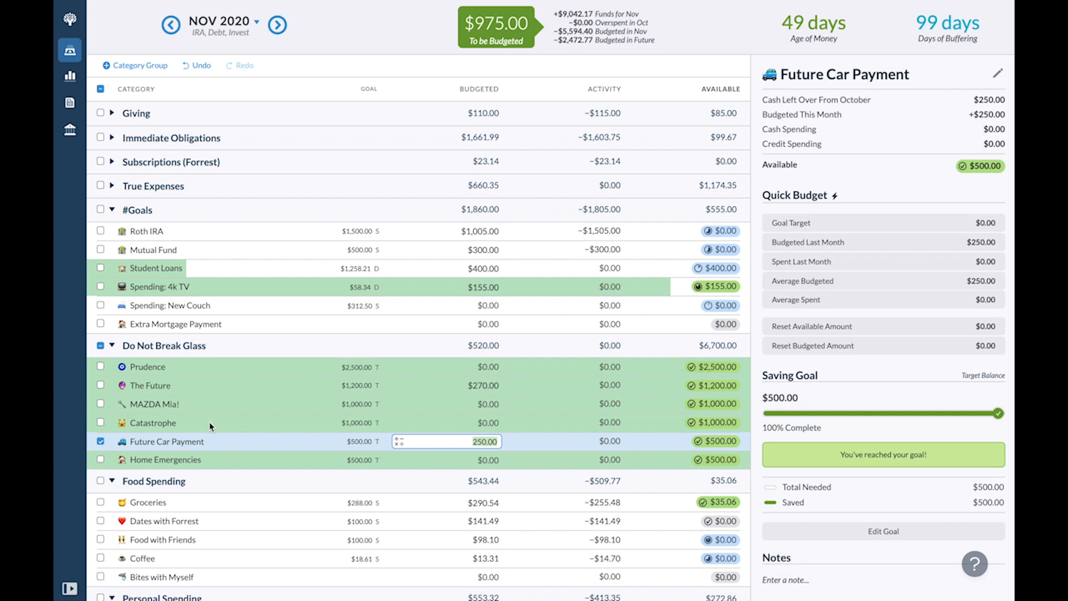
left_click(100, 440)
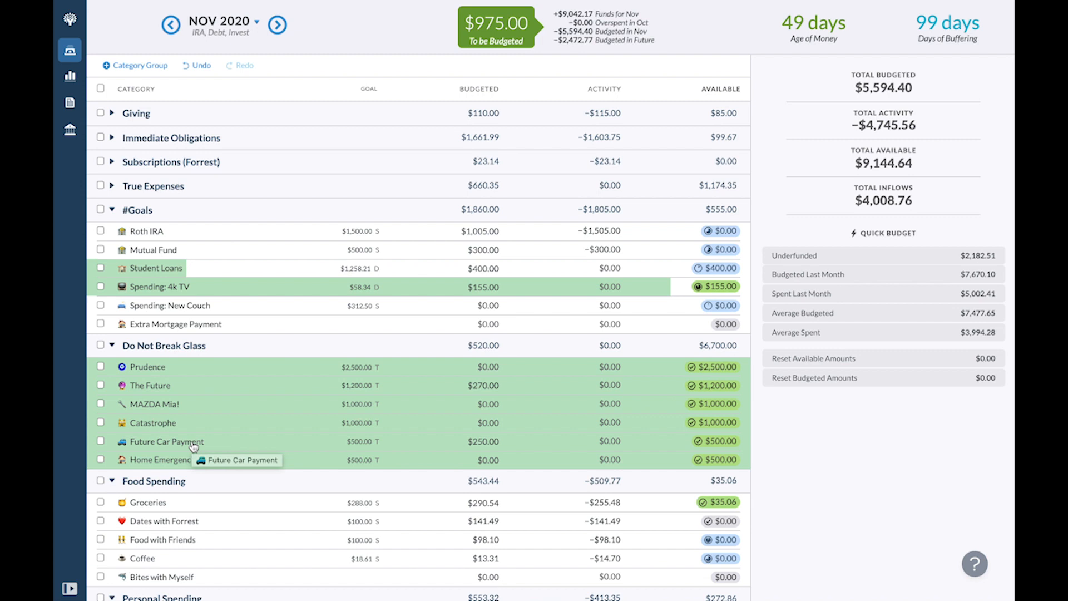
left_click(111, 345)
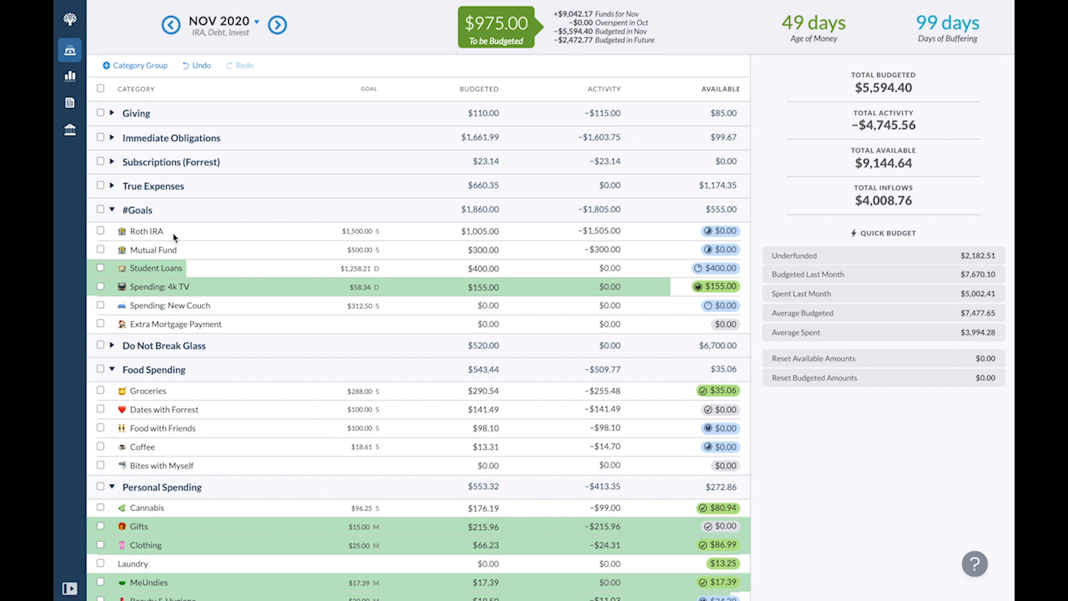
Step: Examine the goal details of Roth IRA, Mutual Fund and Student Loans in the #Goals group
left_click(157, 238)
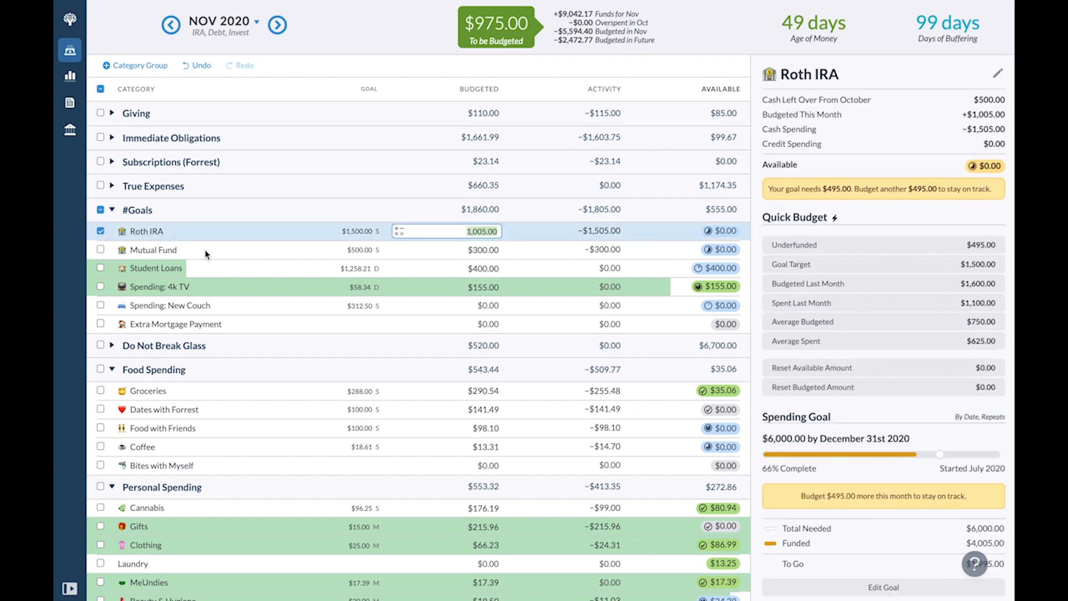
left_click(181, 253)
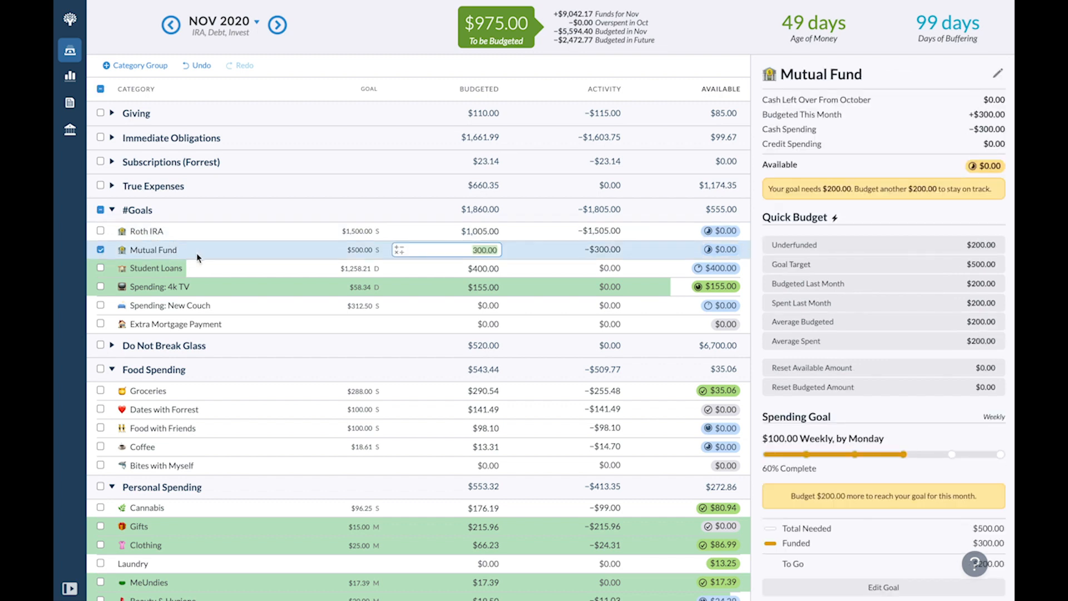
left_click(154, 270)
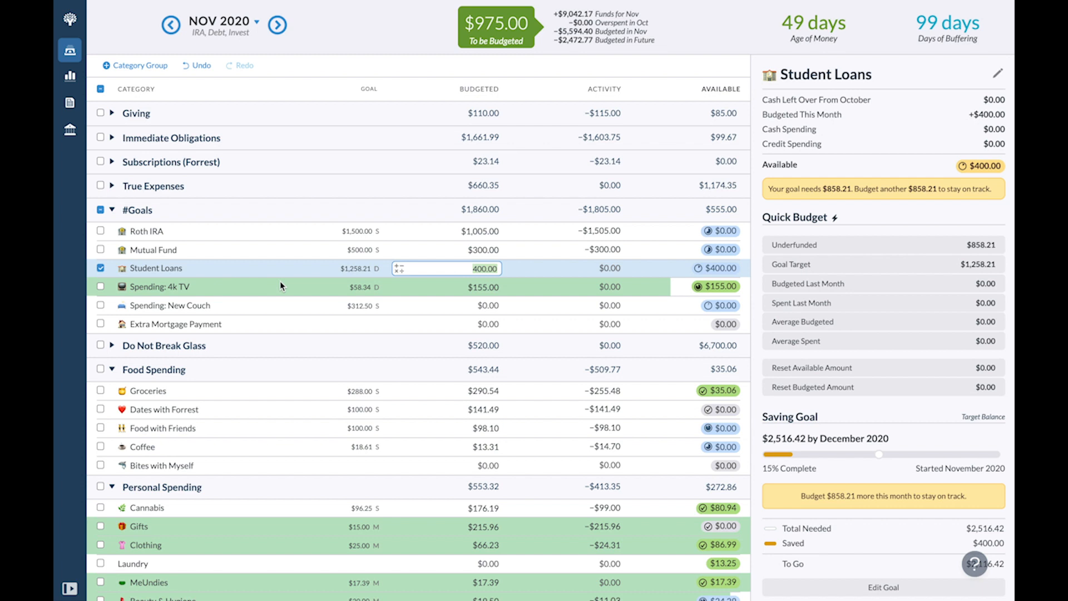
Step: Set the budgeted amount for Spending: 4k TV to $175 and review the Spending: New Couch goal
left_click(482, 287)
type("175")
key("Return")
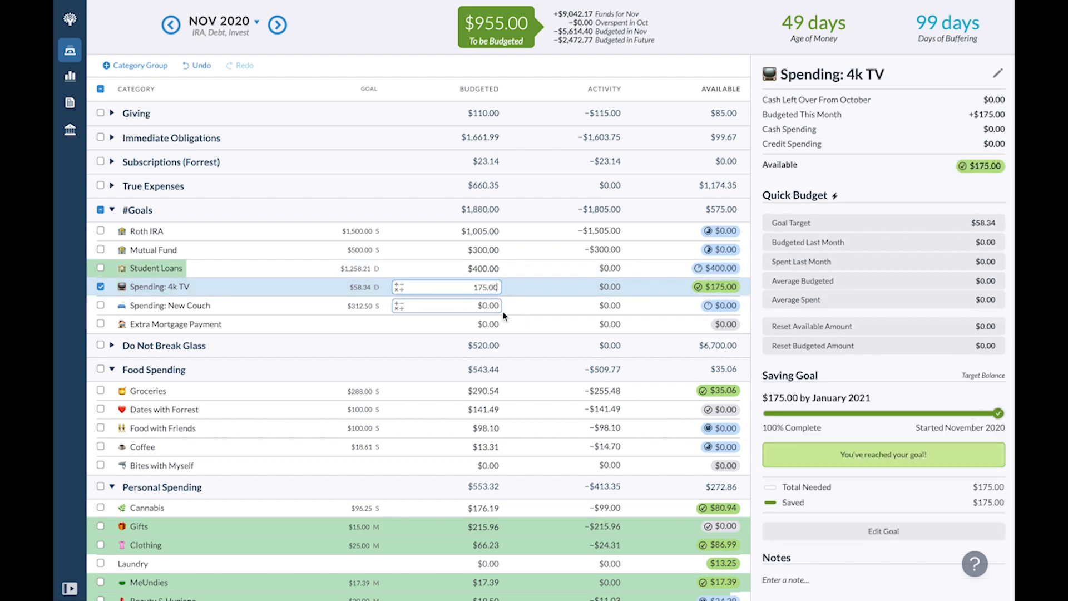
left_click(489, 306)
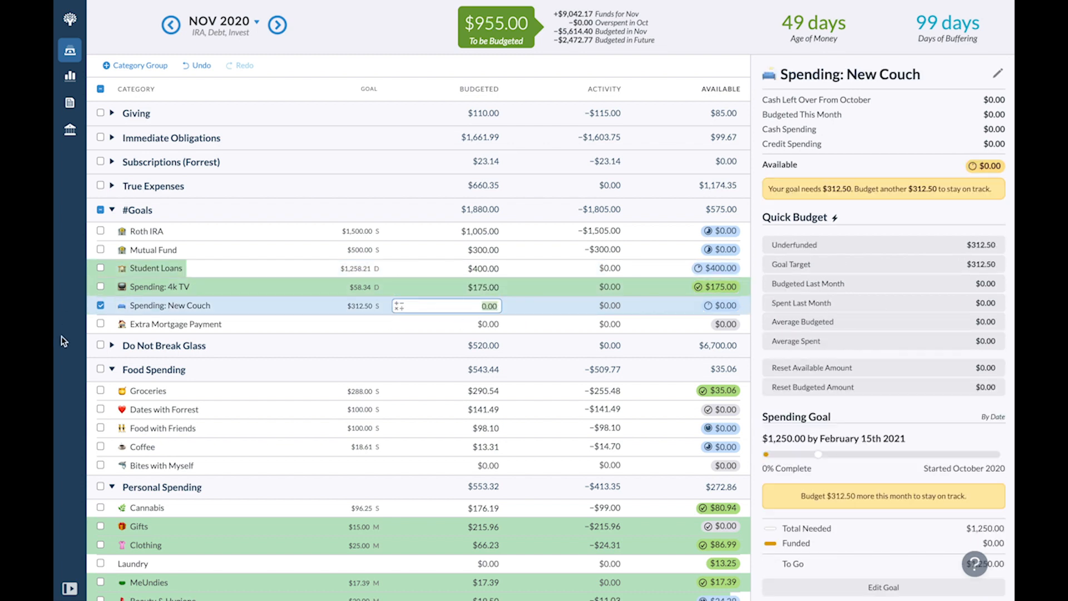
left_click(100, 305)
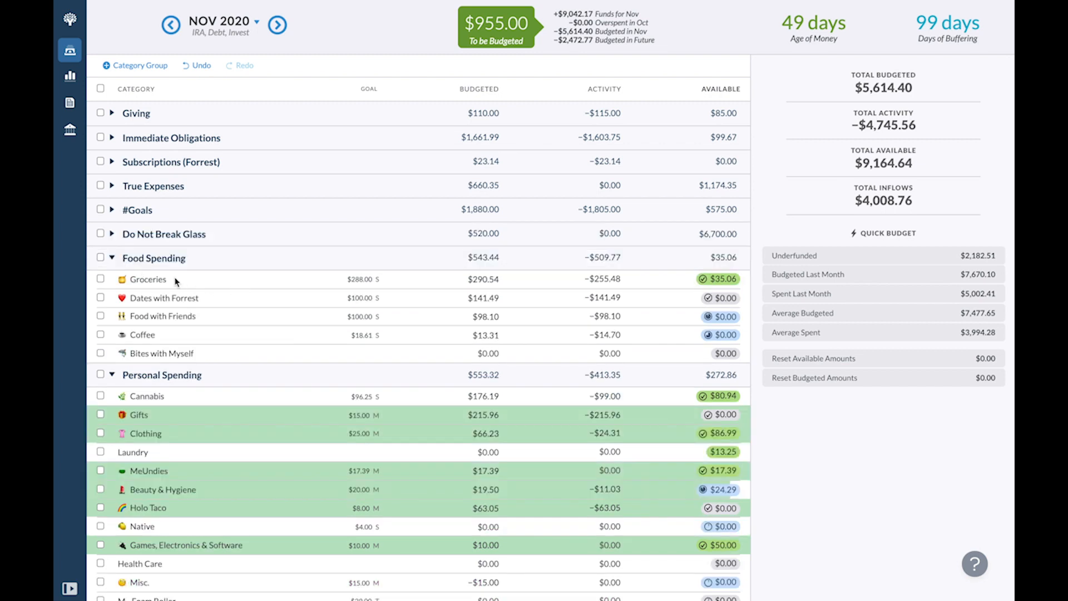
Step: Look through the food, personal, household, car and cat spending categories, and collapse the Food Spending group
scroll(252, 325, "down", 2)
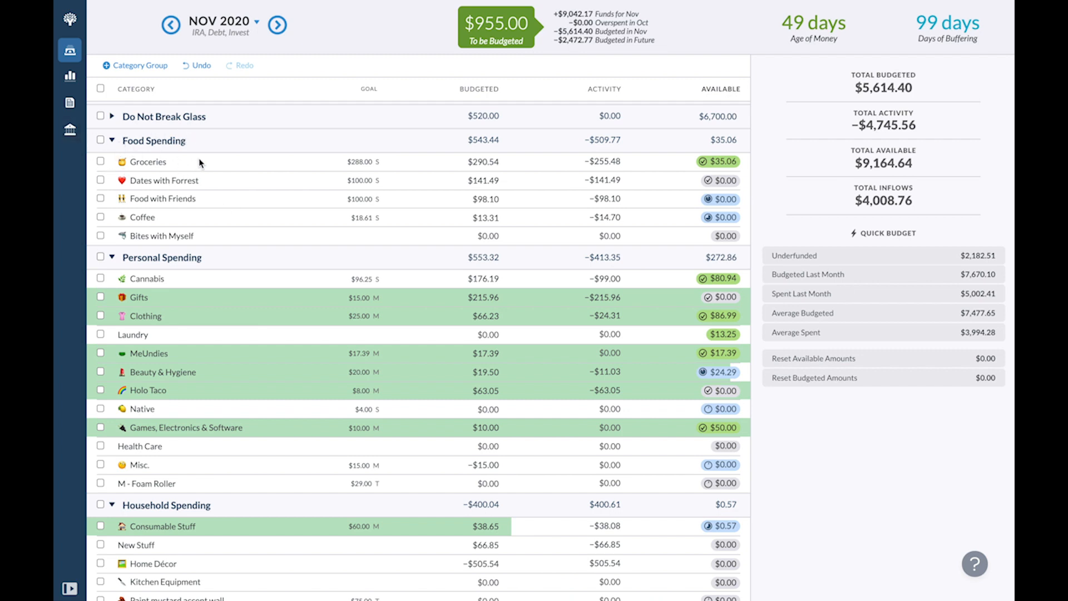
scroll(161, 233, "down", 4)
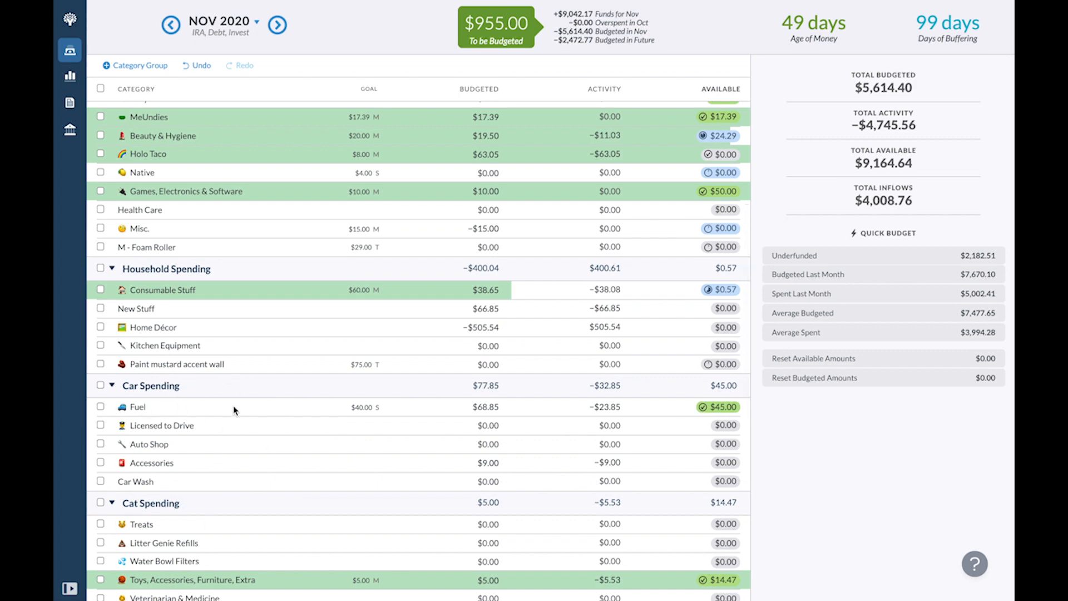
scroll(233, 410, "up", 3)
scroll(232, 409, "up", 4)
scroll(221, 282, "down", 3)
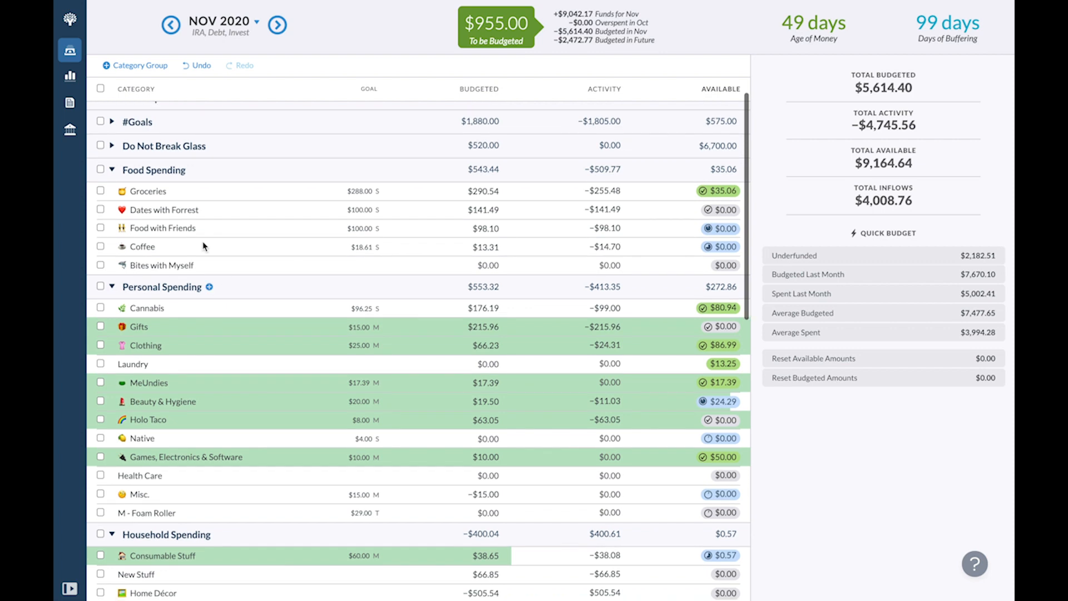
left_click(112, 170)
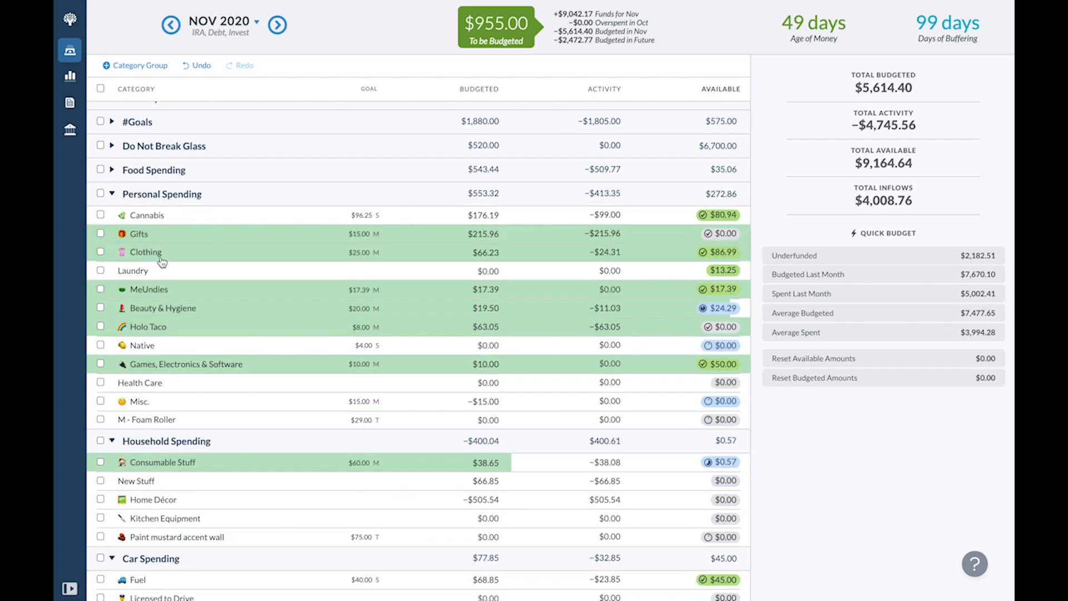
Step: Examine the saving goal details of the Holo Taco category in Personal Spending
left_click(156, 329)
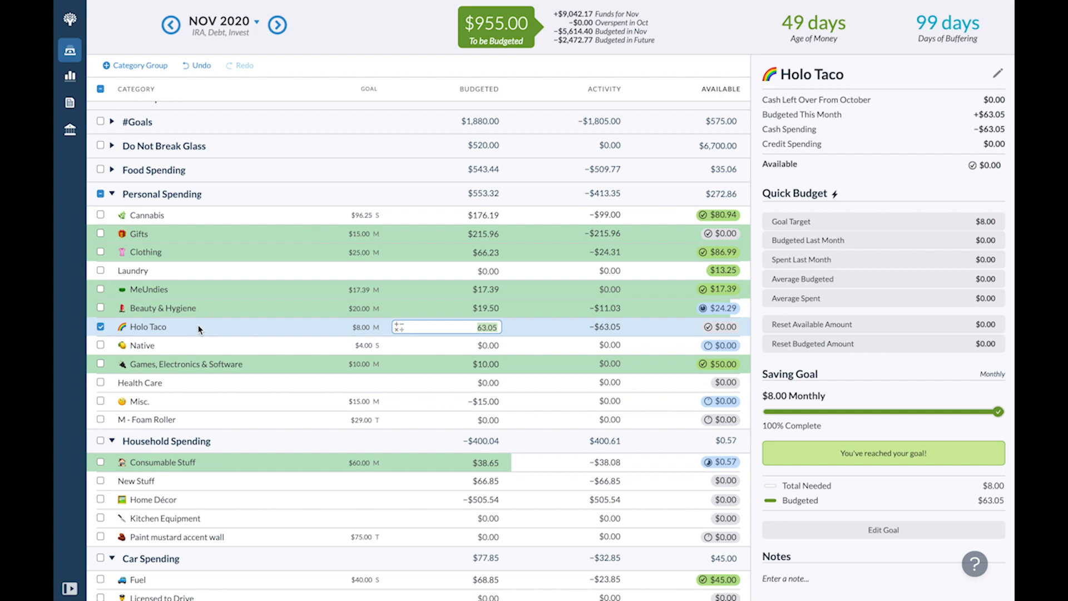
left_click(101, 328)
left_click(101, 328)
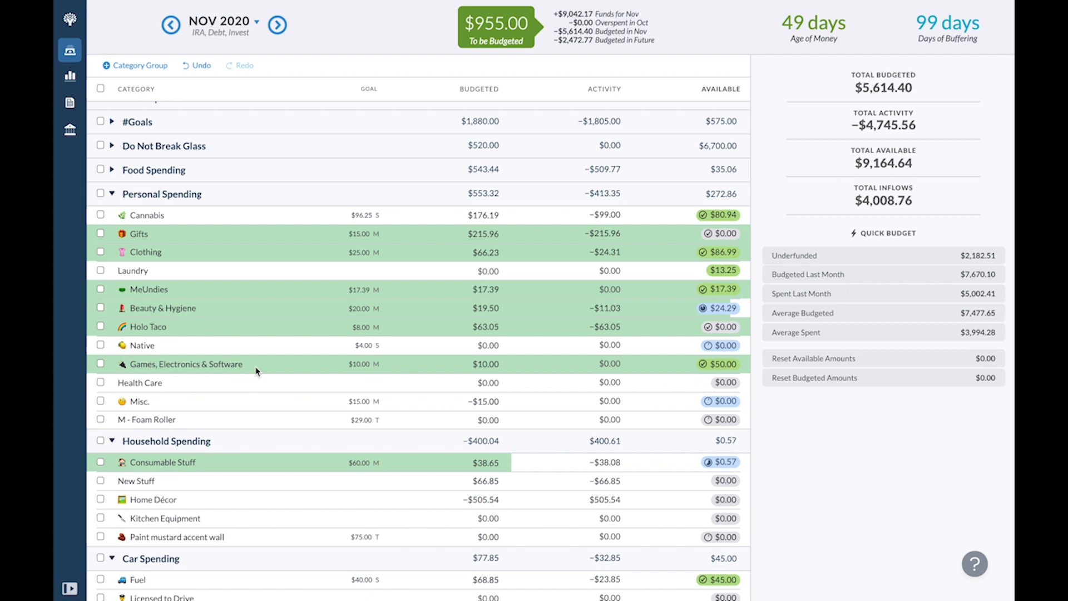
Step: Set the November budgeted amount for Native in Personal Spending to $4
left_click(455, 345)
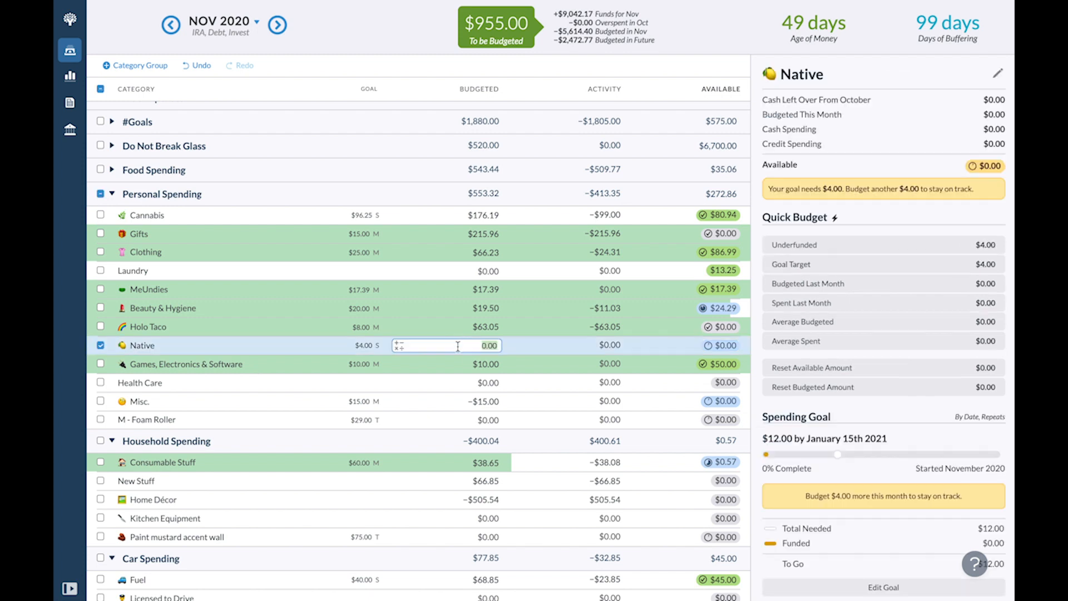
type("4")
key("Return")
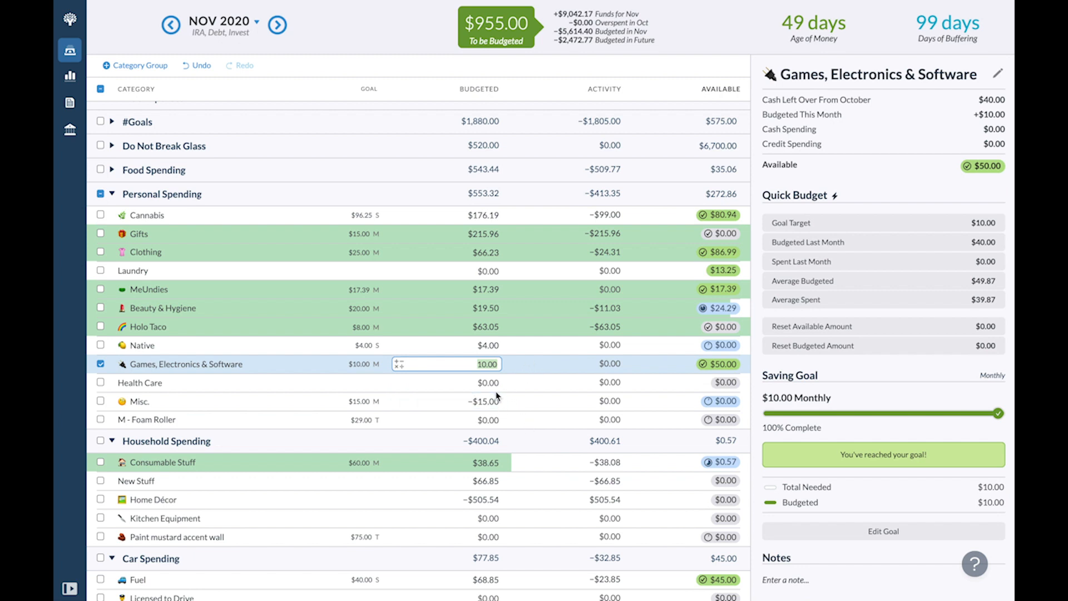
Step: Review the details of the Health Care and Misc. categories, and collapse the Personal Spending group
left_click(497, 396)
left_click(501, 383)
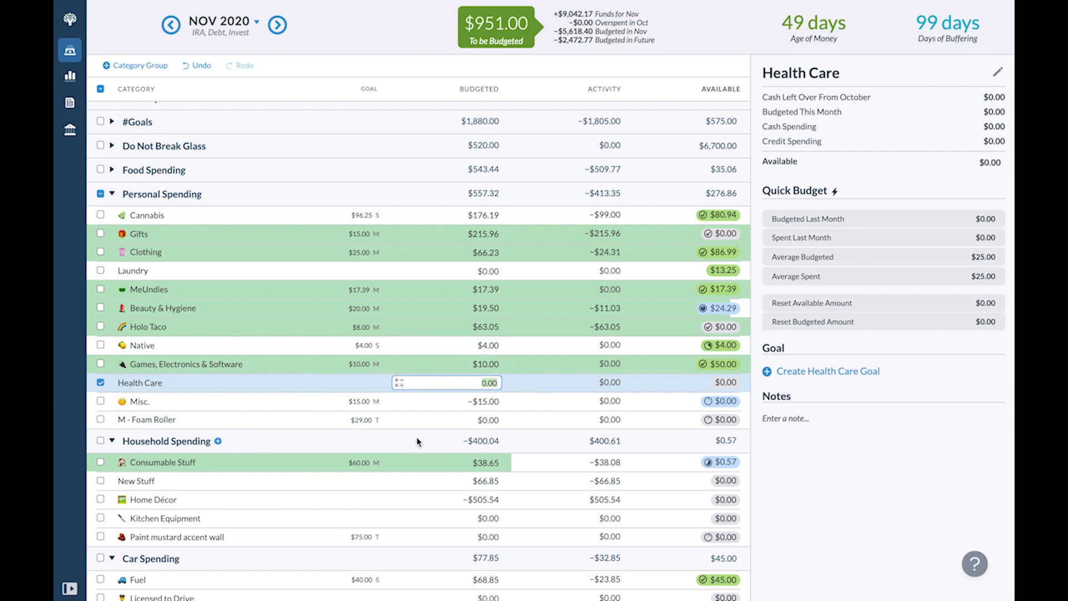
left_click(479, 401)
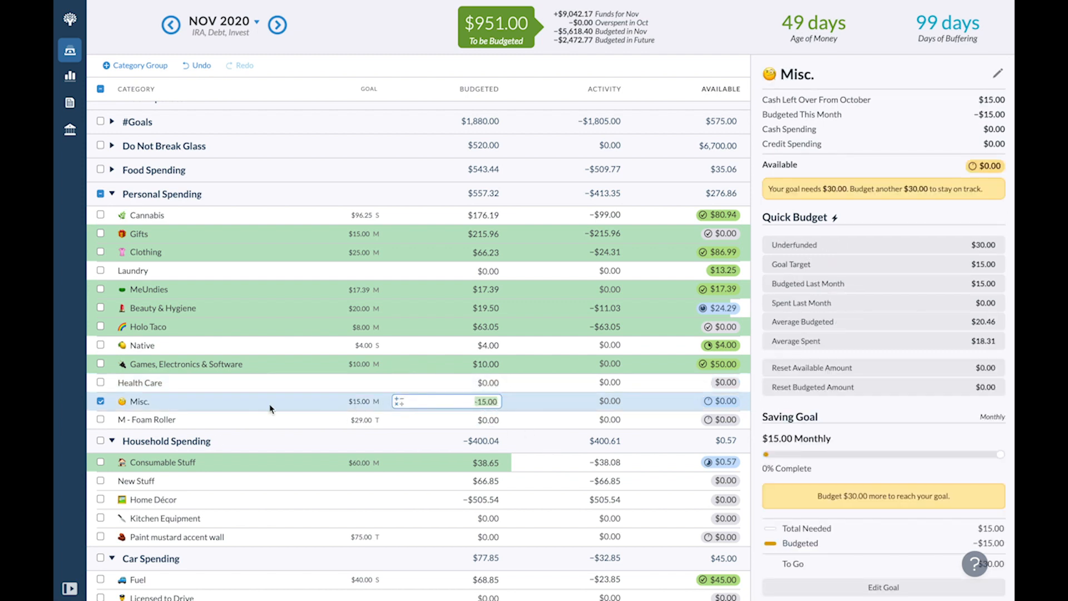
left_click(101, 402)
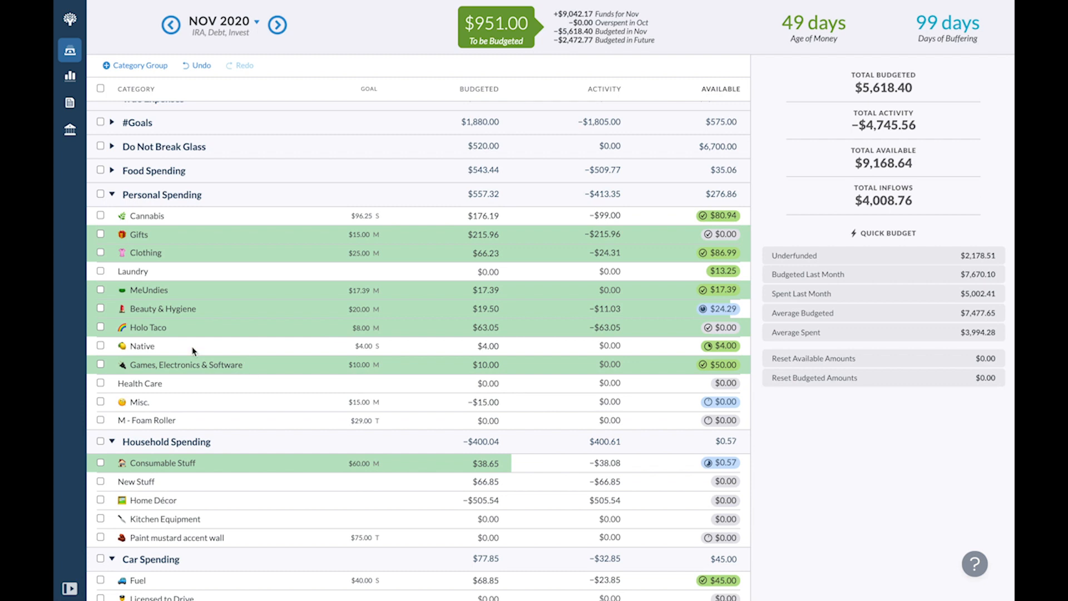
left_click(113, 195)
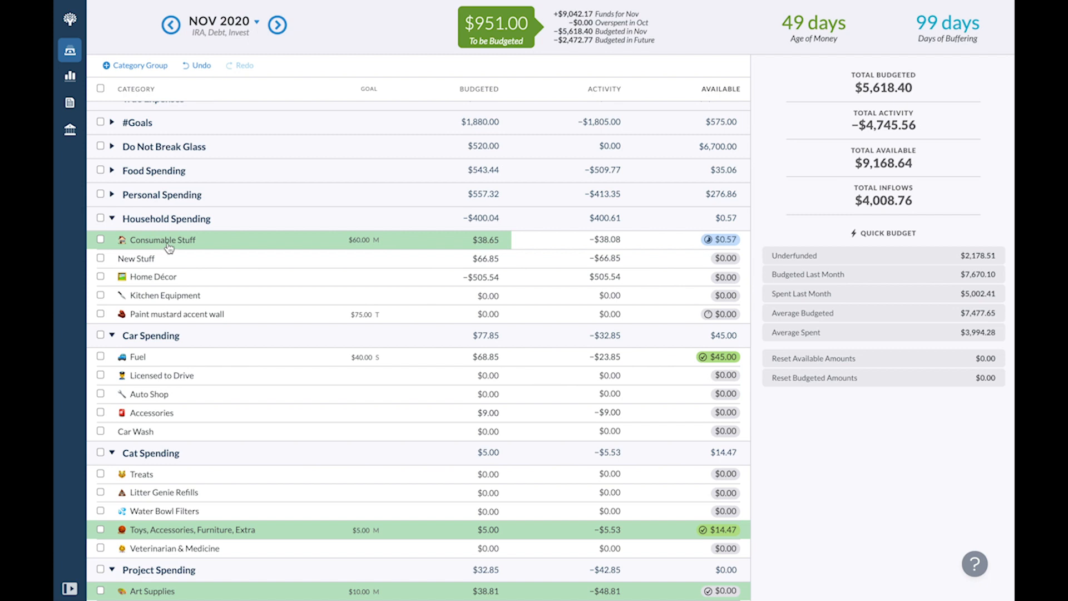
Step: Look over the Consumable Stuff category in Household Spending and collapse the group
left_click_drag(169, 248, 169, 248)
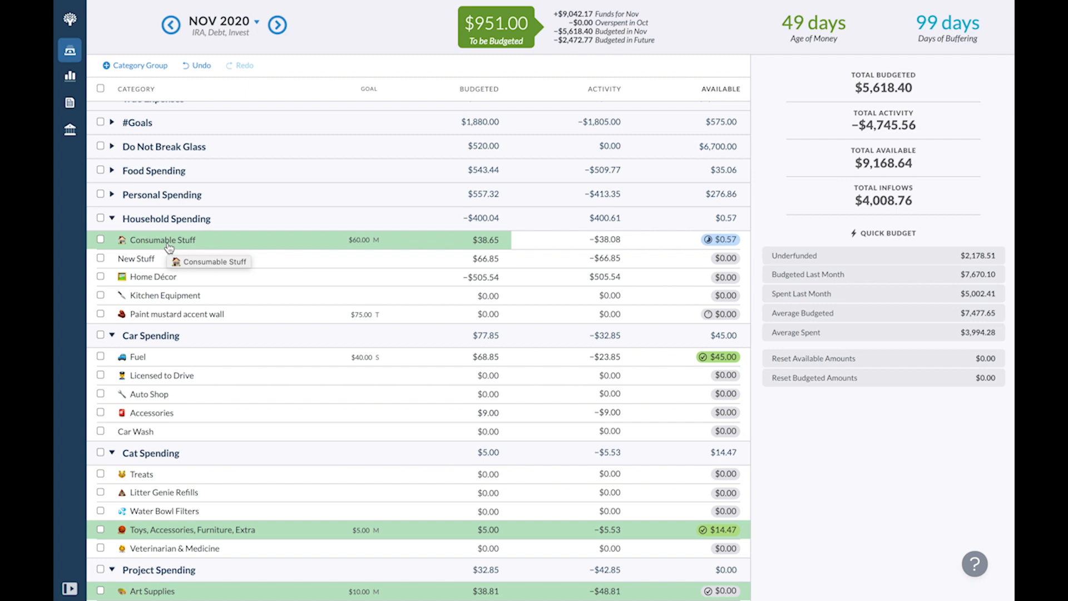
left_click_drag(169, 248, 142, 262)
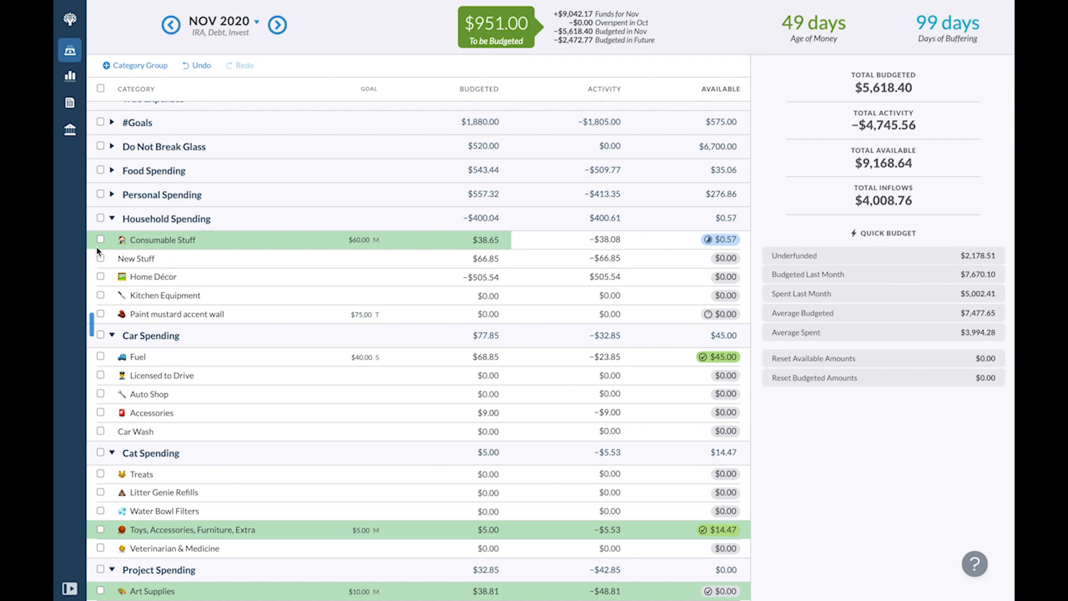
left_click(111, 219)
Step: Check the Fuel goal, set the November budgeted amount for Car Wash to $20, and collapse the Car Spending group
left_click(140, 263)
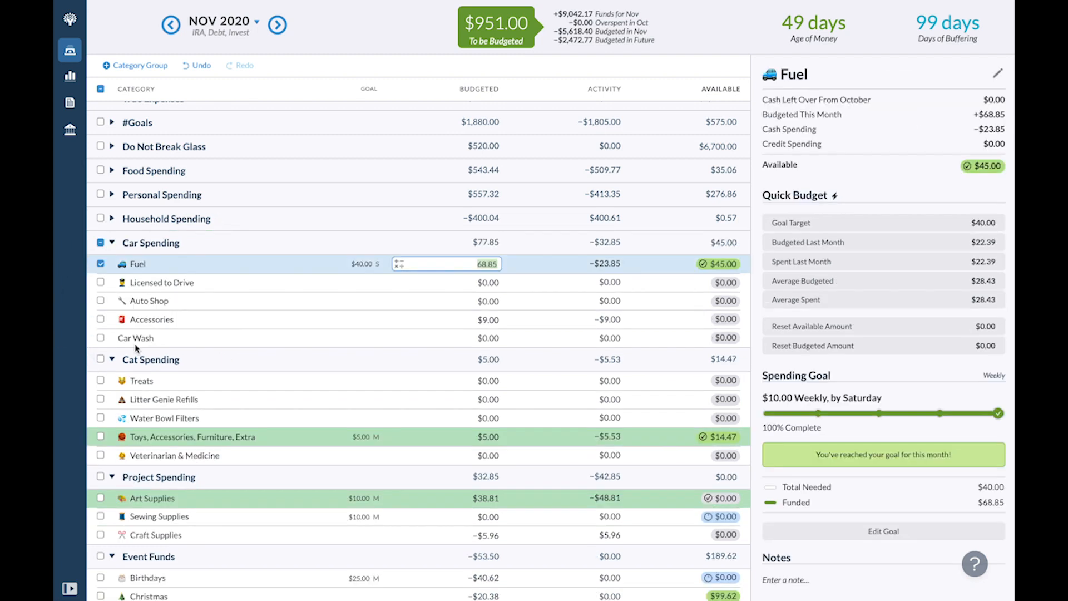
left_click(220, 344)
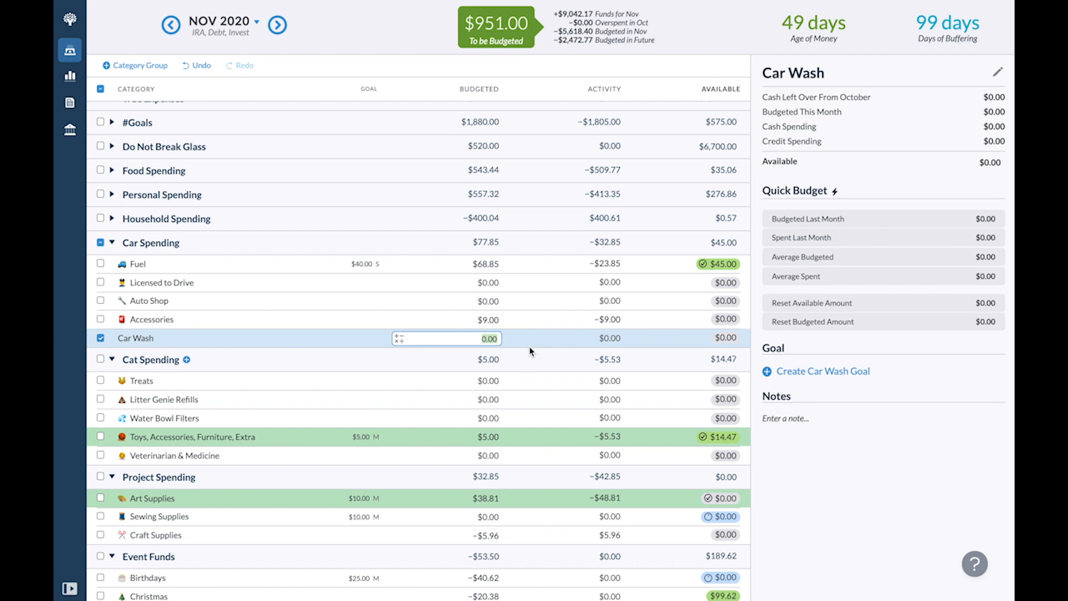
type("20")
key("Return")
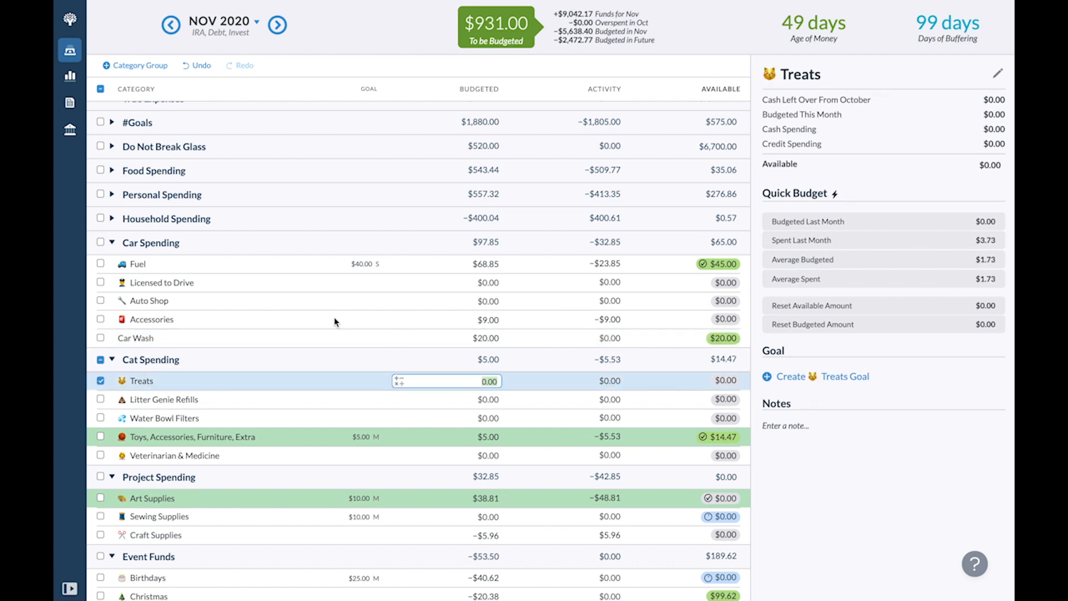
left_click(100, 359)
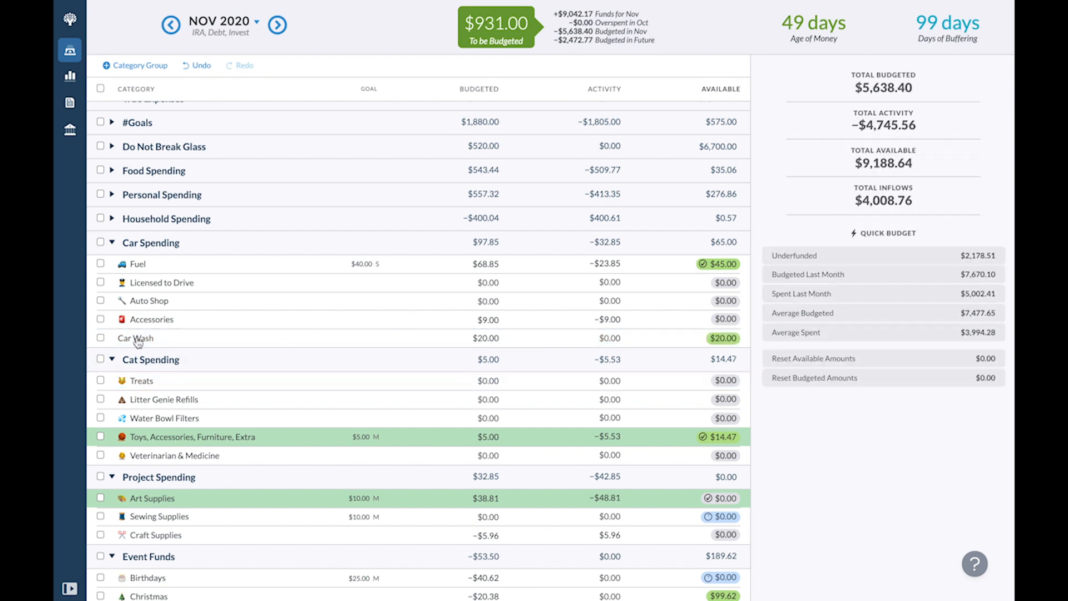
left_click(112, 242)
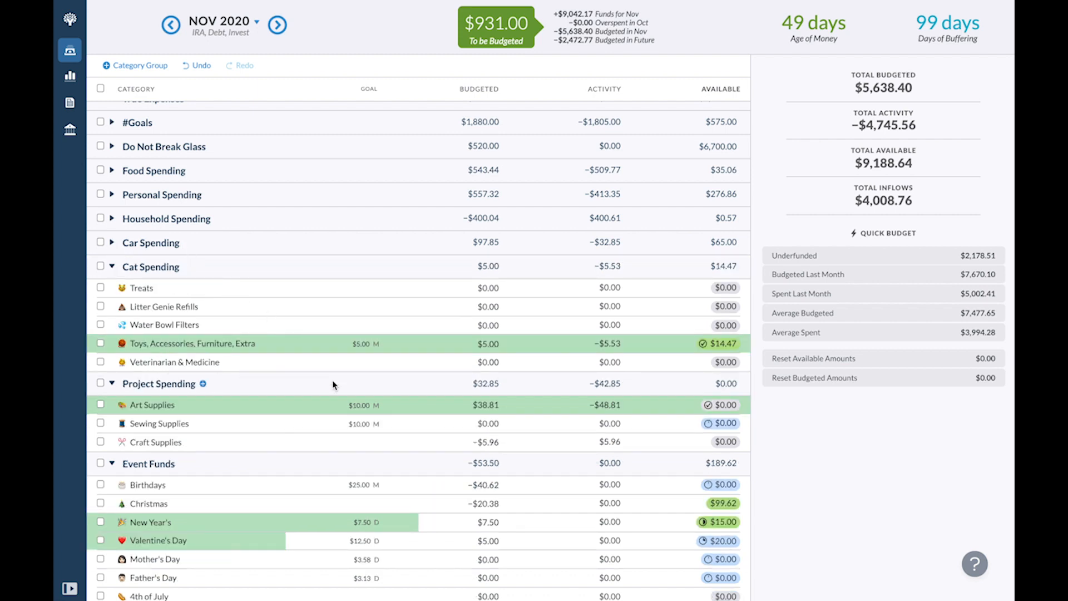
Step: Collapse the Cat Spending and Project Spending groups, and review the Black Friday category in Event Funds
left_click(112, 266)
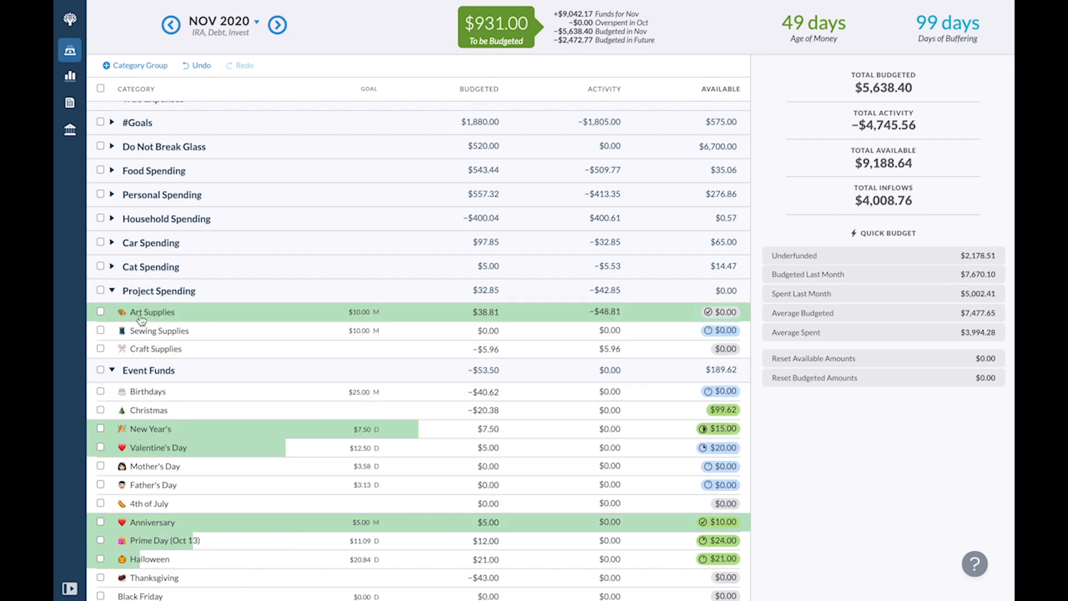
left_click(112, 290)
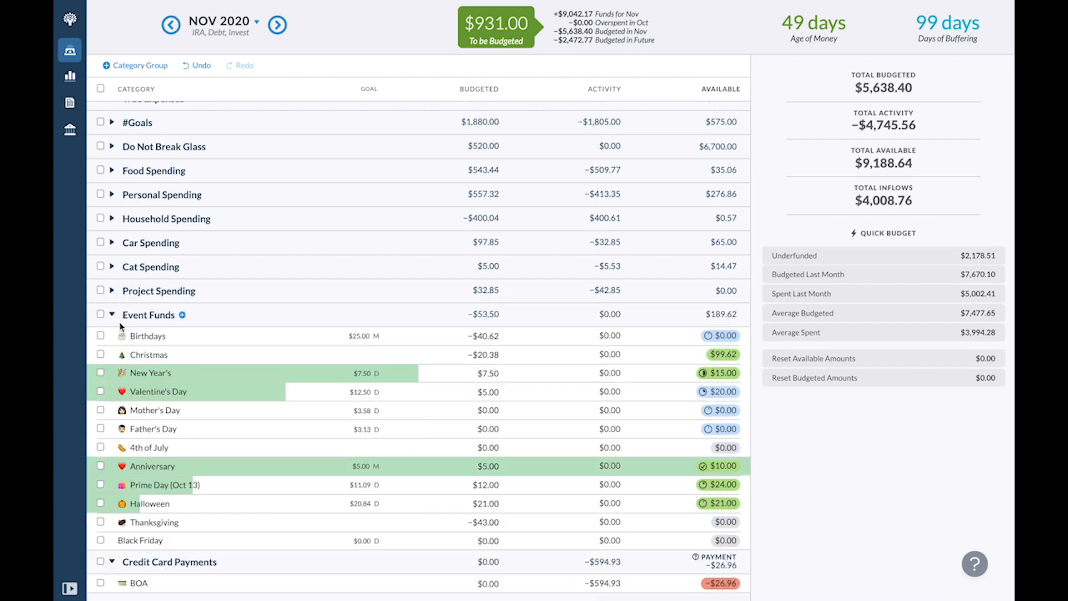
scroll(116, 326, "down", 1)
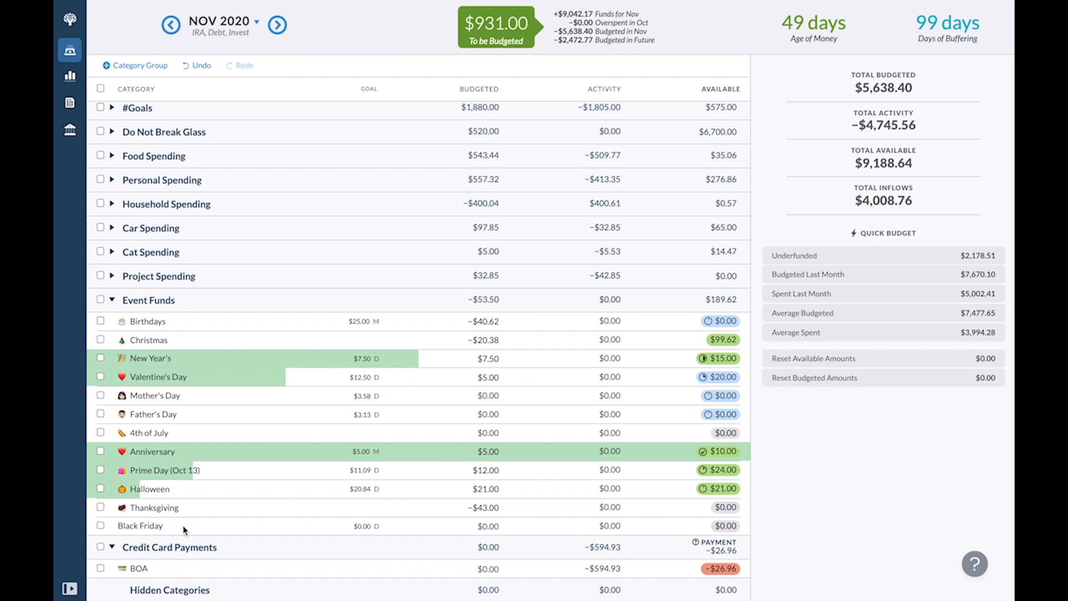
left_click(165, 529)
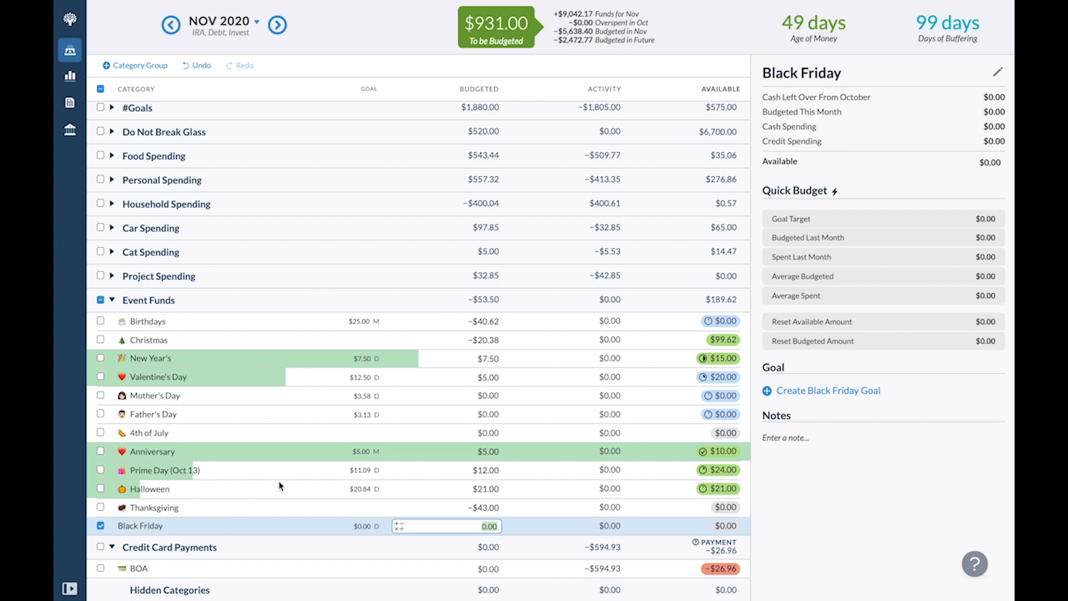
Step: Switch the budget to December 2020 and look through the Giving and Immediate Obligations groups
left_click(277, 25)
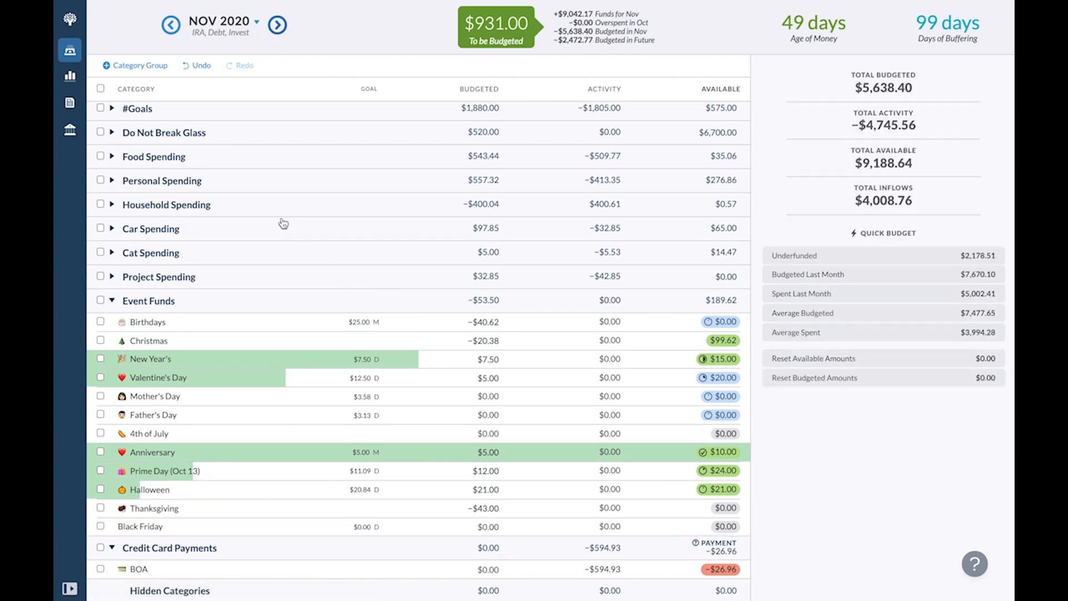
scroll(150, 111, "up", 2)
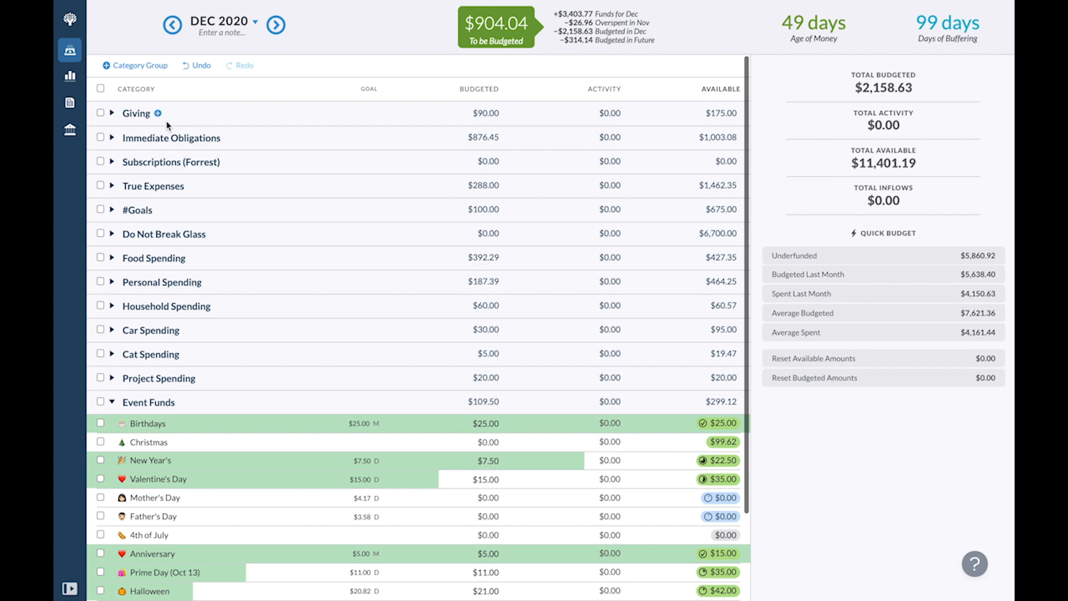
left_click(110, 115)
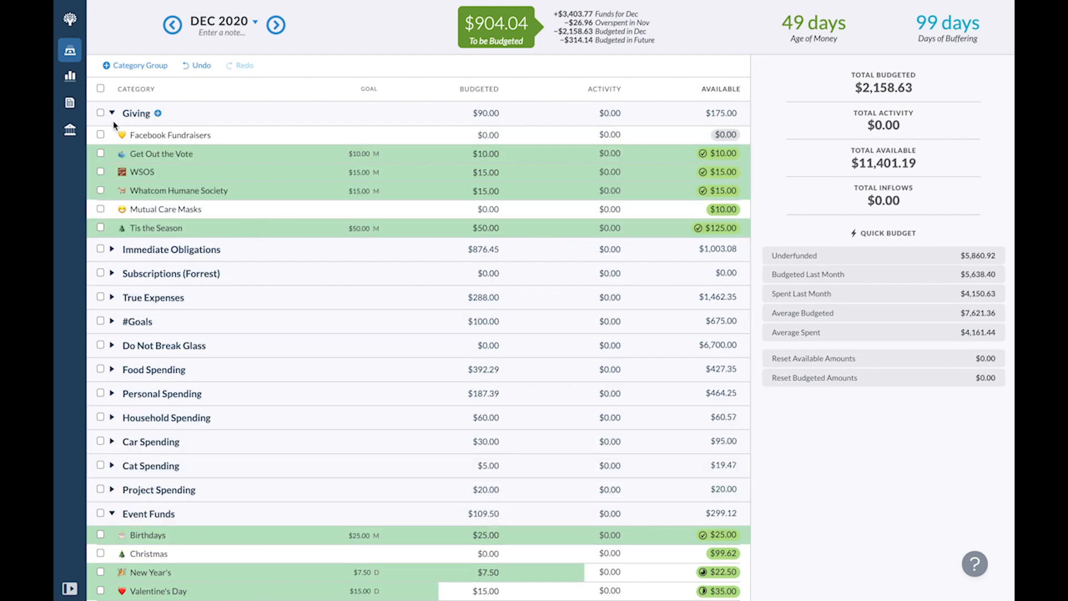
left_click(112, 114)
left_click(112, 138)
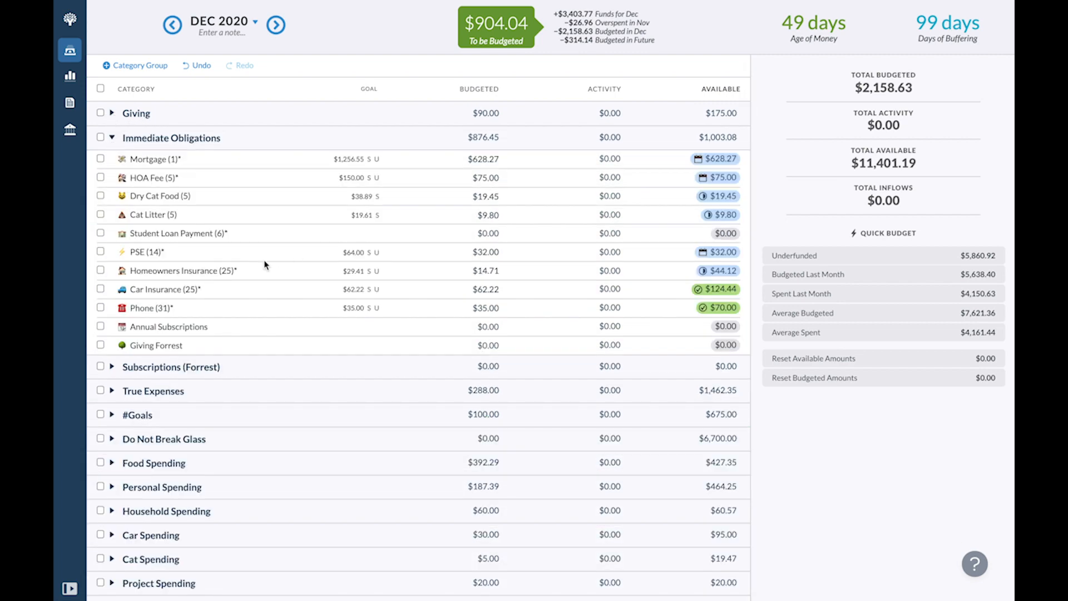
left_click(479, 344)
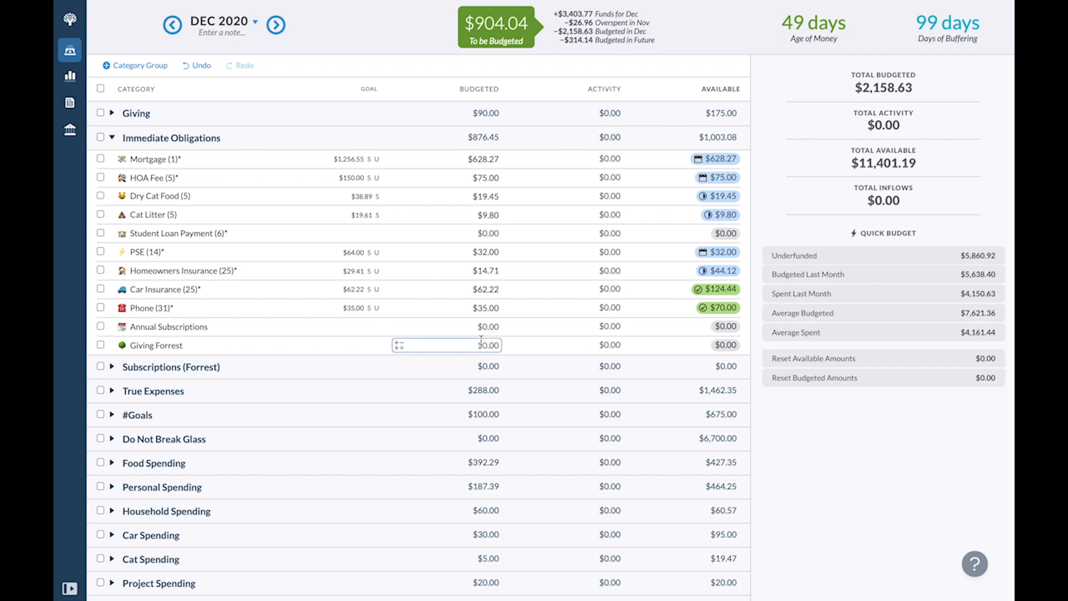
left_click(112, 137)
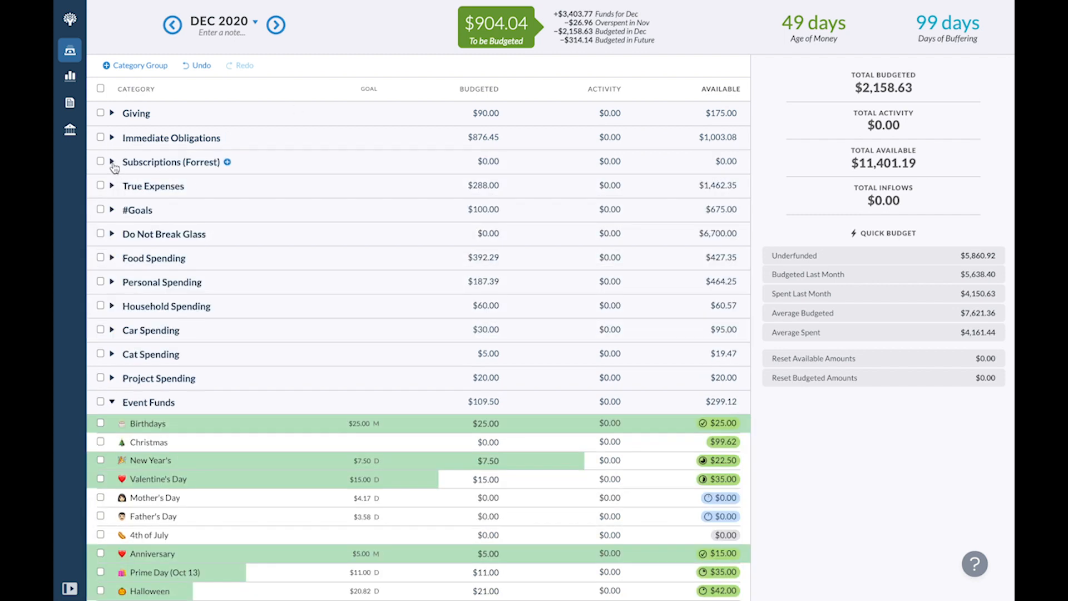
Step: Fund all four Subscriptions (Forrest) categories for December with their underfunded amounts, and collapse the group
left_click(112, 162)
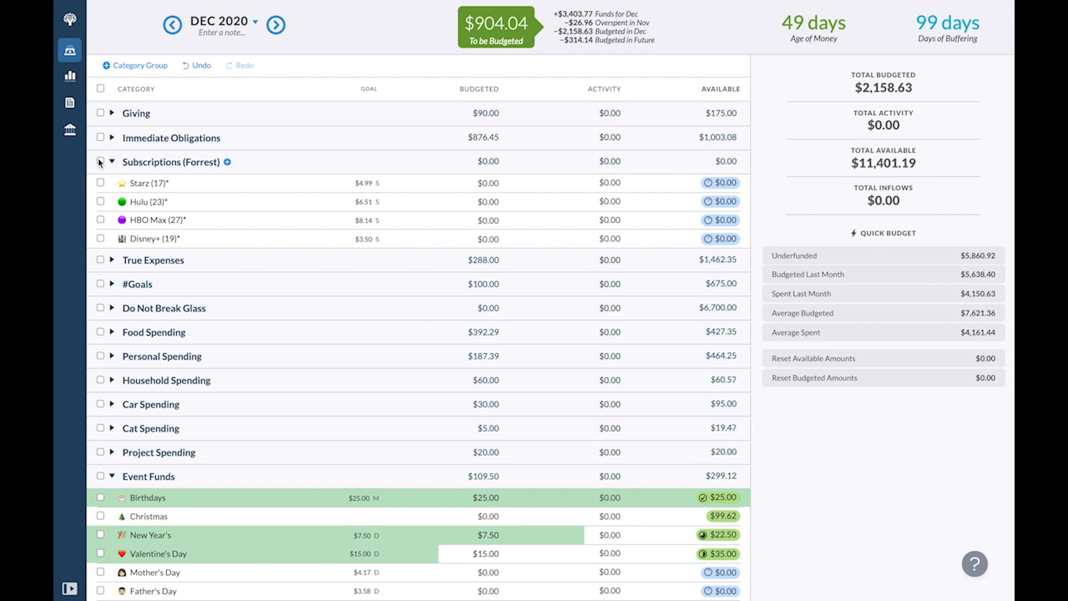
left_click(100, 162)
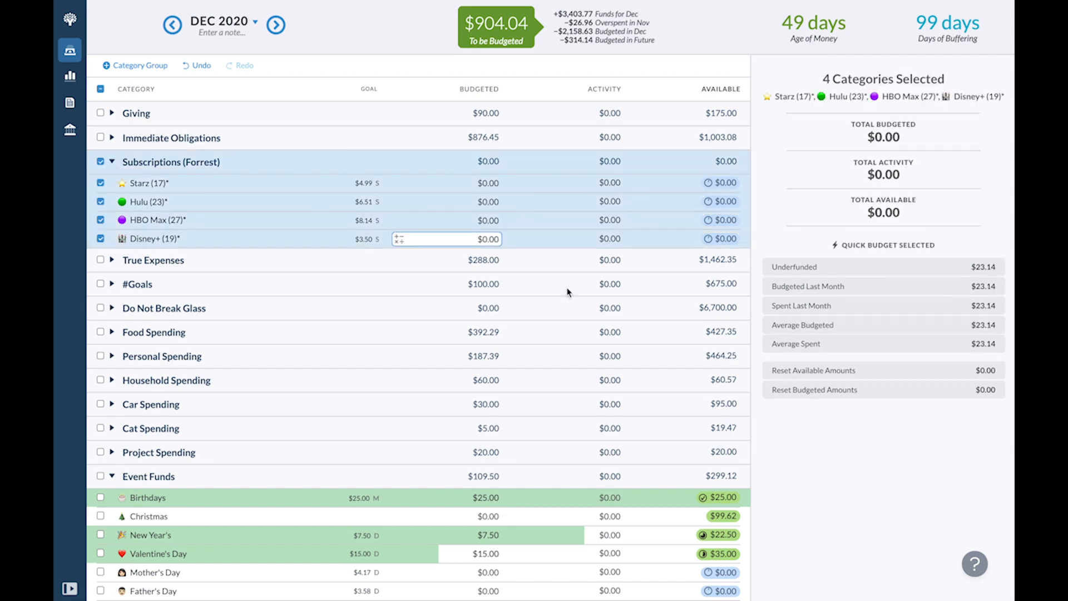
left_click(920, 273)
left_click(101, 162)
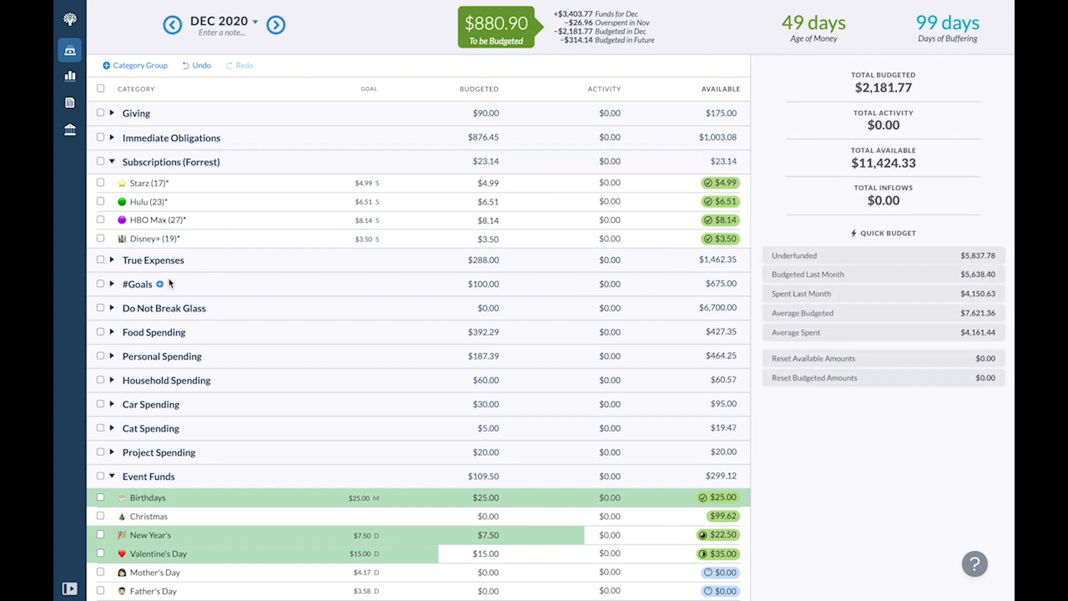
left_click(112, 162)
Step: Add $25 to the November budgeted amount for Costco Haul in the True Expenses group
left_click(112, 187)
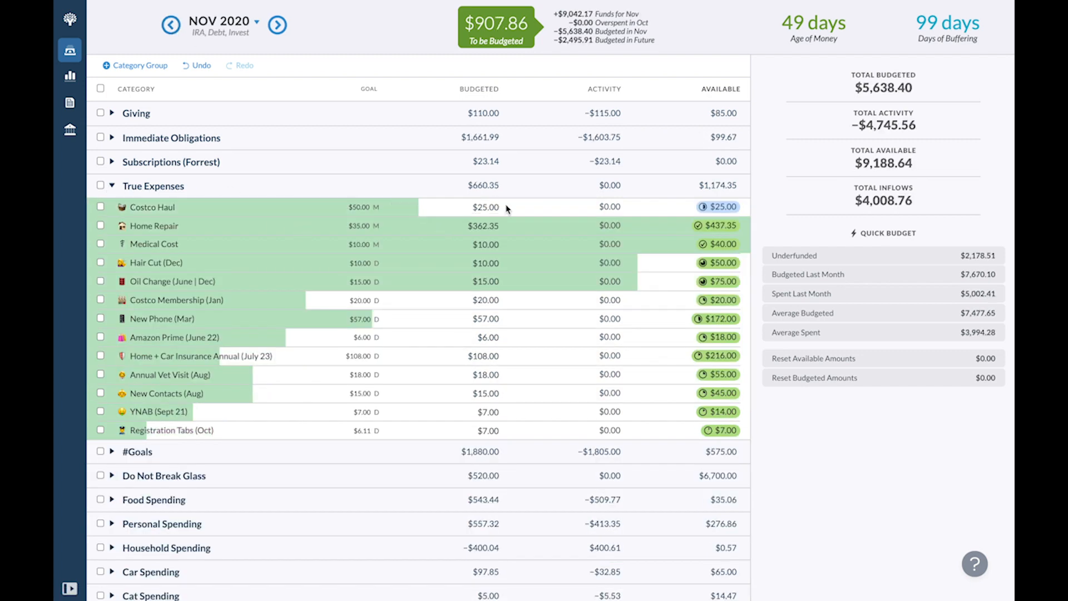
left_click(495, 207)
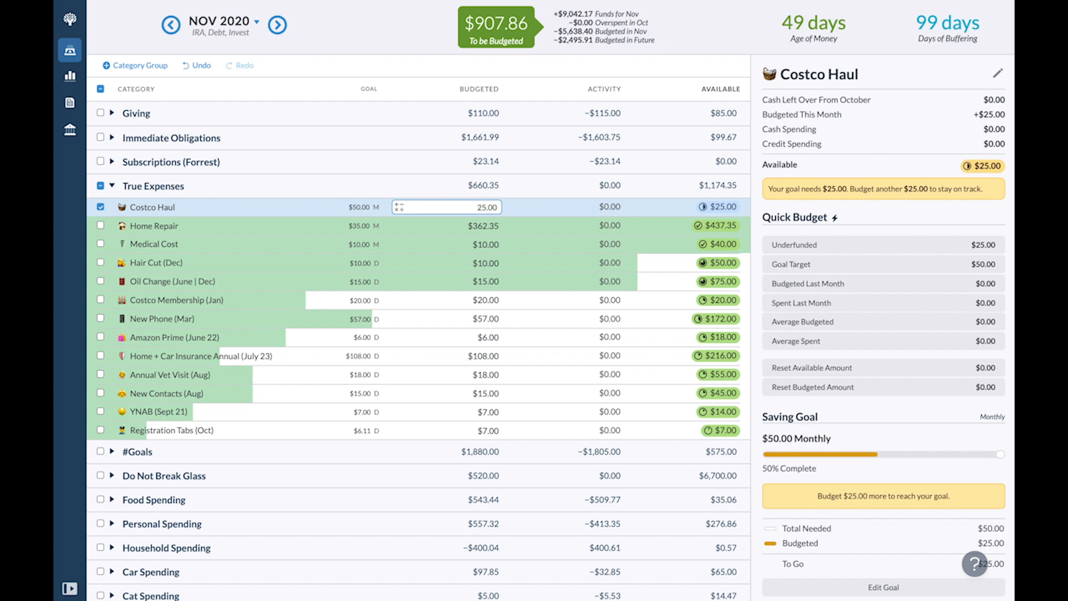
type("+25")
key("Return")
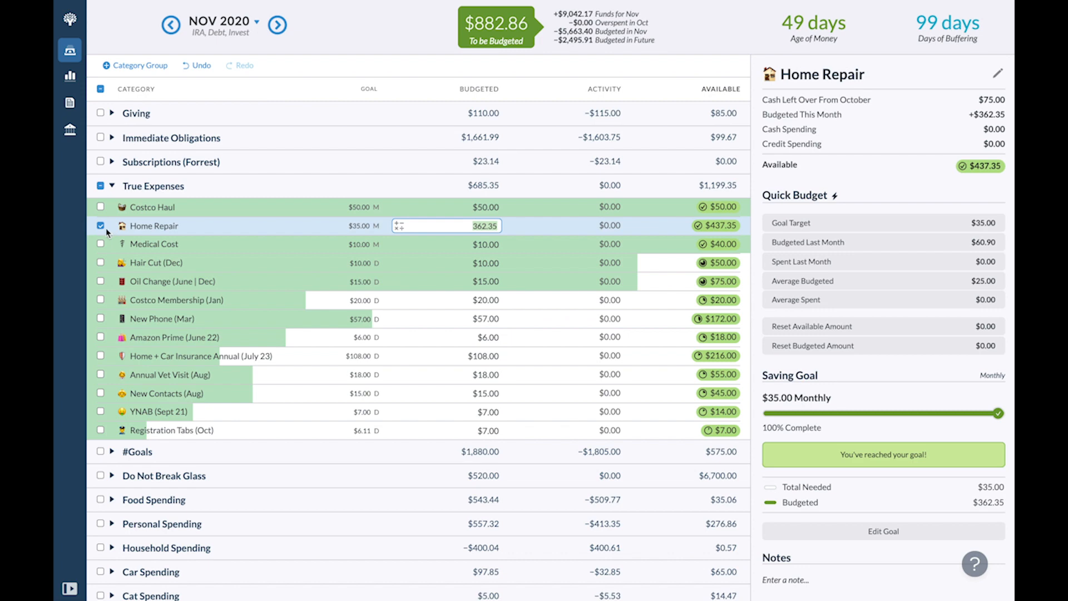
Step: In the December 2020 True Expenses group, budget $25 for Costco Haul and $20 for Costco Membership (Jan)
left_click(109, 226)
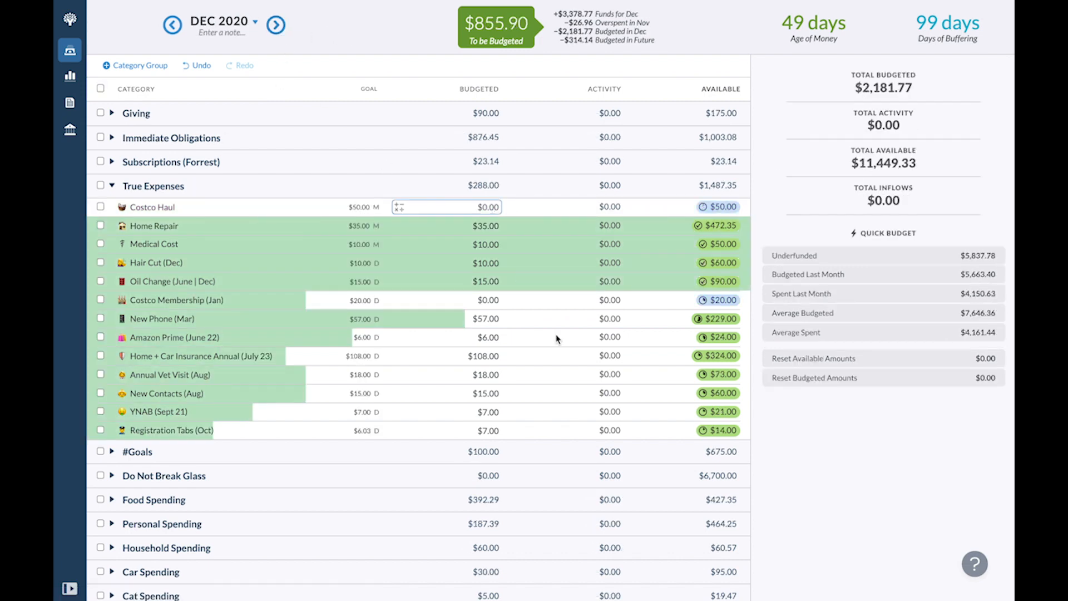
type("25")
key("Return")
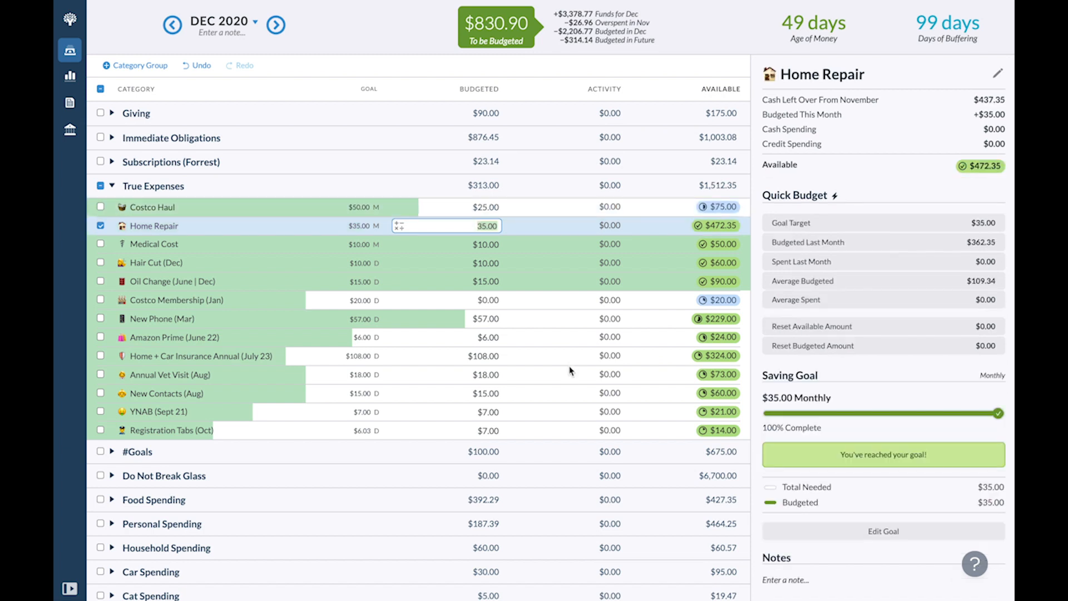
left_click(495, 297)
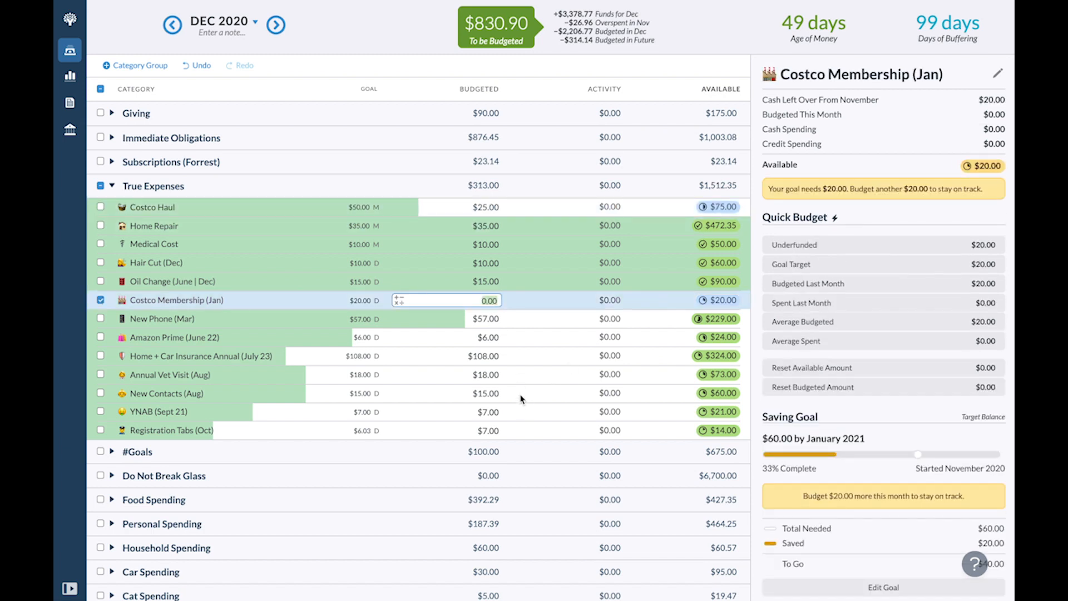
type("20")
key("Return")
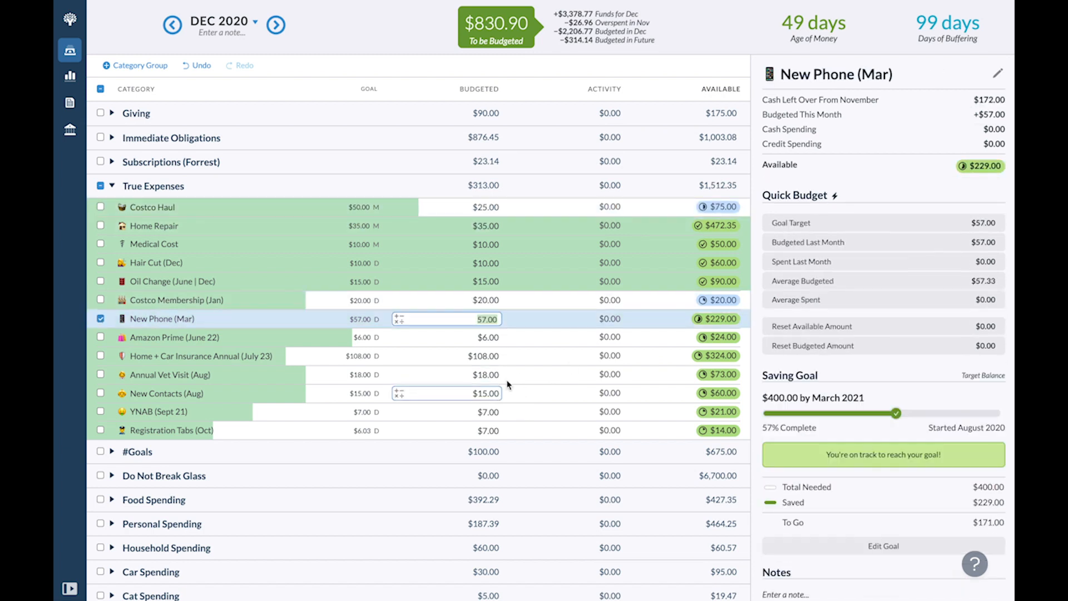
Step: Collapse the December True Expenses group and look through the #Goals and Do Not Break Glass groups
left_click(112, 186)
left_click(111, 210)
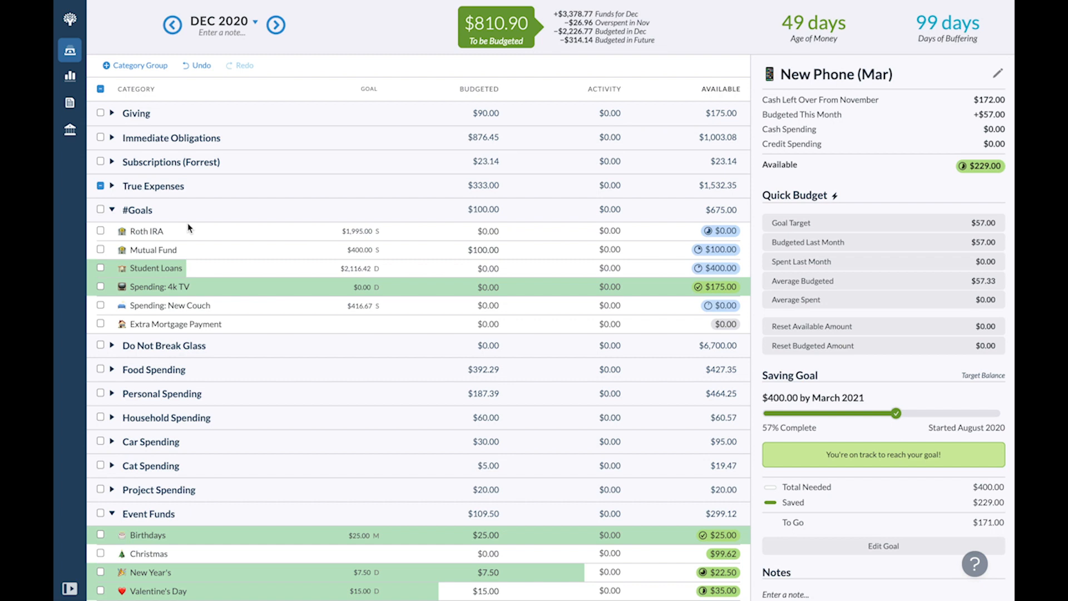
left_click(112, 210)
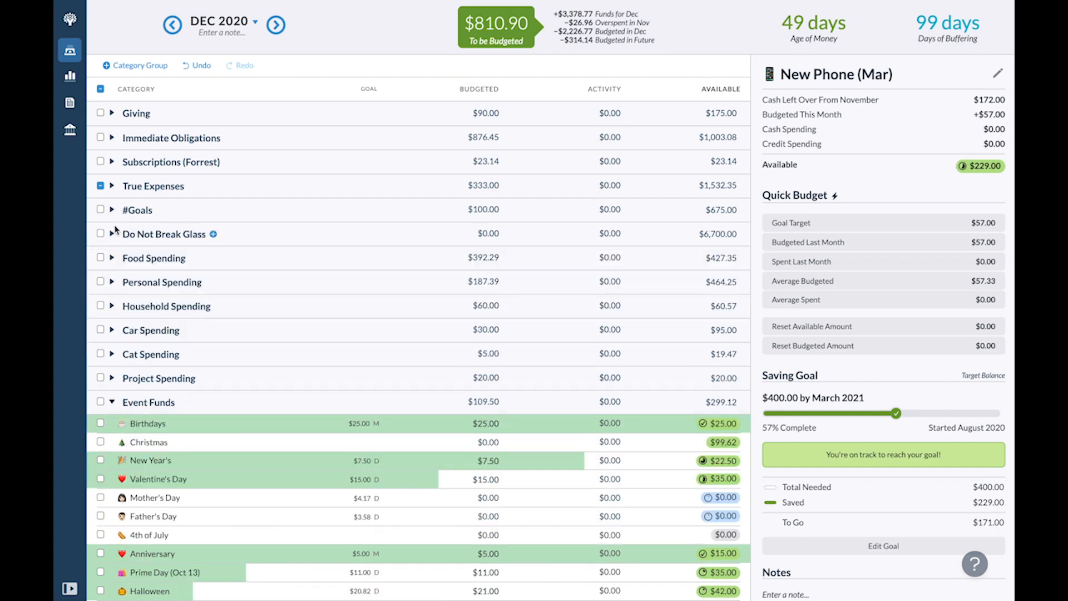
left_click(112, 234)
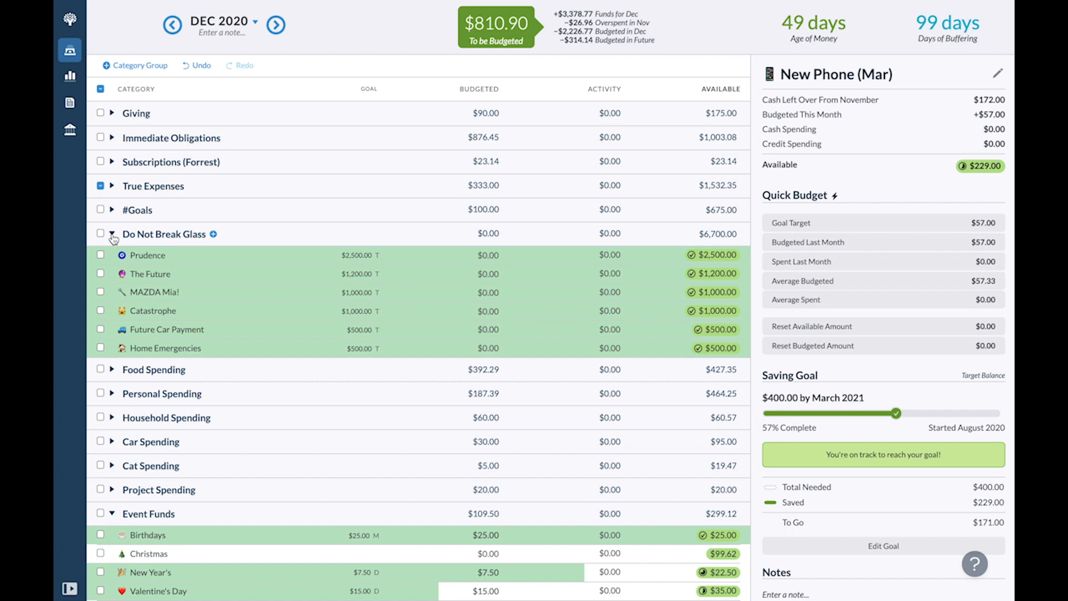
left_click(112, 234)
Step: Add $66 to the December budgeted amount for Groceries in the Food Spending group
left_click(112, 258)
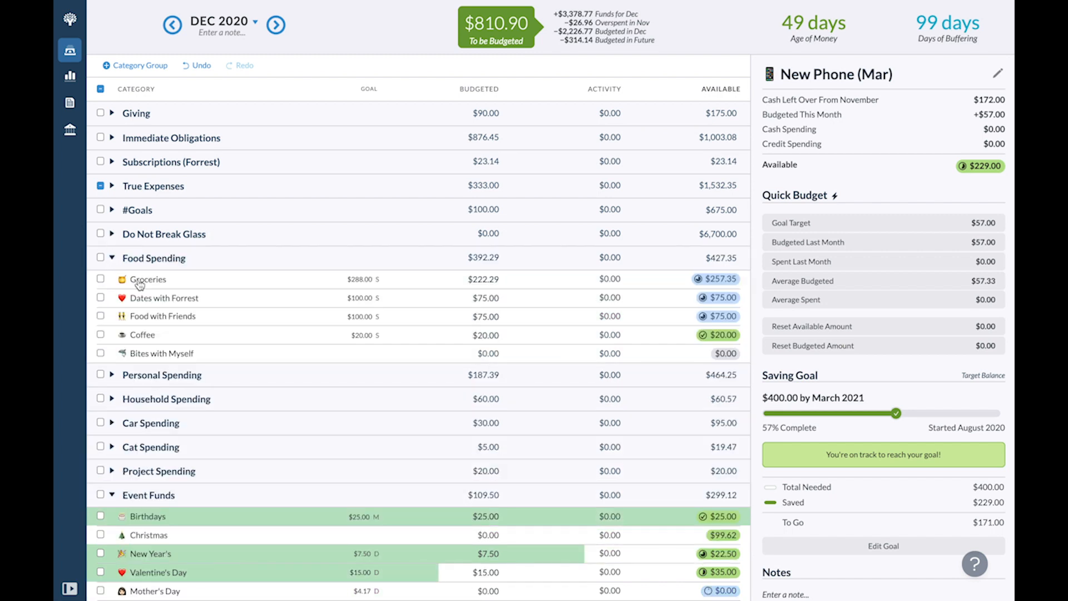
scroll(138, 284, "down", 1)
left_click(483, 238)
left_click(496, 238)
type("+66")
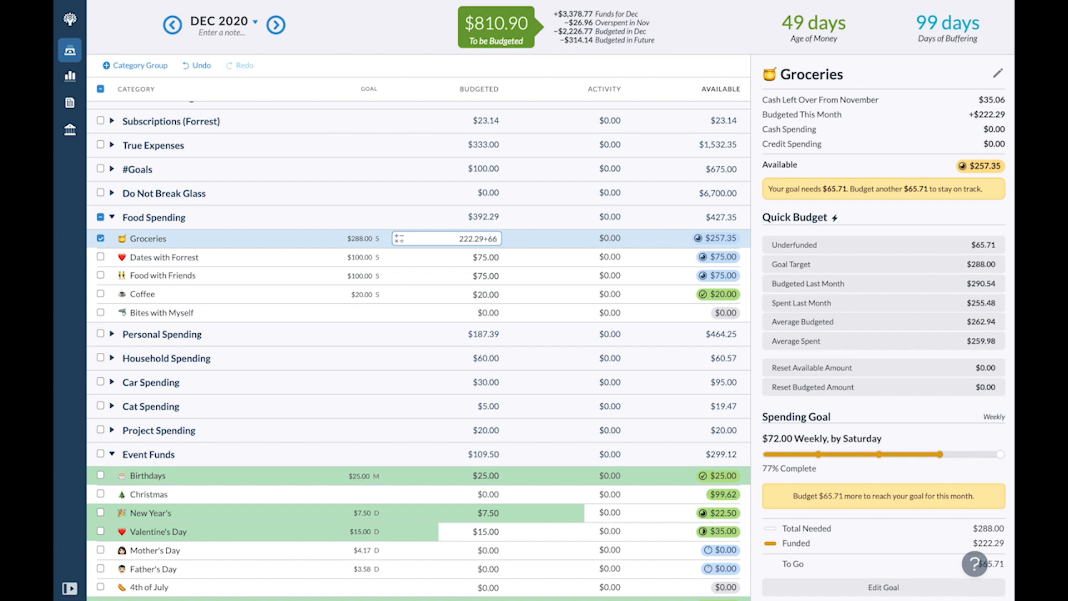
key("Return")
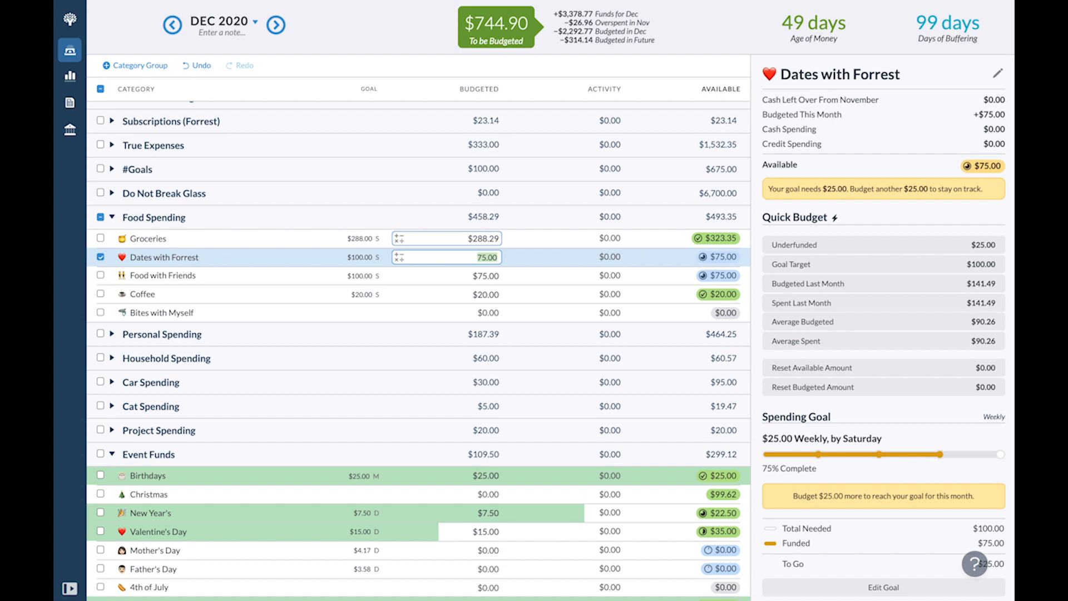
Step: Trim the December budgeted amount for Groceries to an even $288
left_click(482, 239)
key("Right")
key("BackSpace")
key("BackSpace")
key("BackSpace")
key("Return")
Step: Budget $100 each for the dates and Food with Friends categories in December, and collapse the Food Spending group
type("100")
key("Return")
type("10")
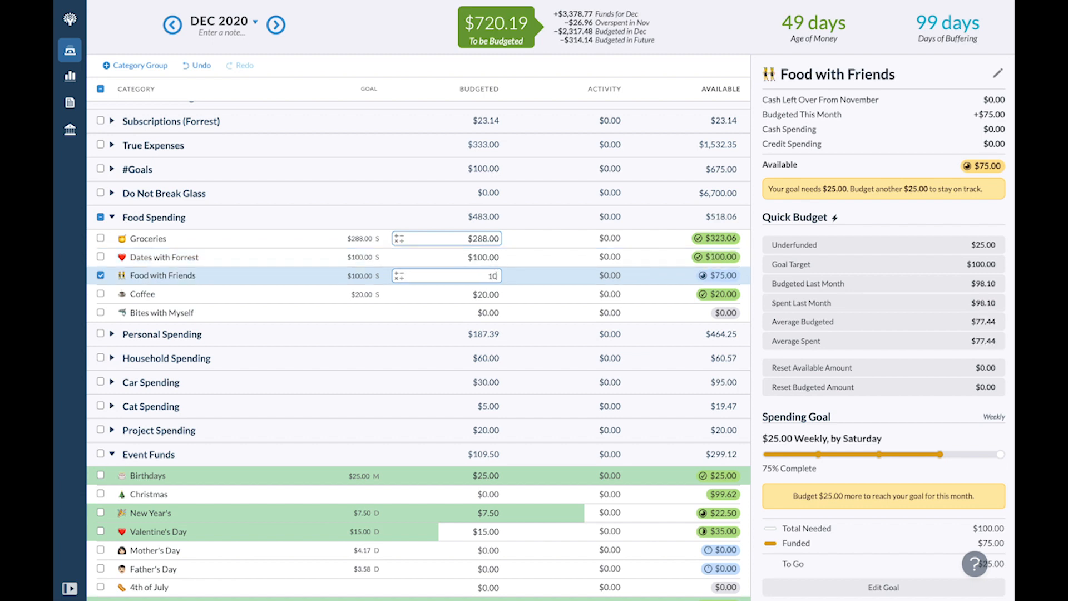
key("Return")
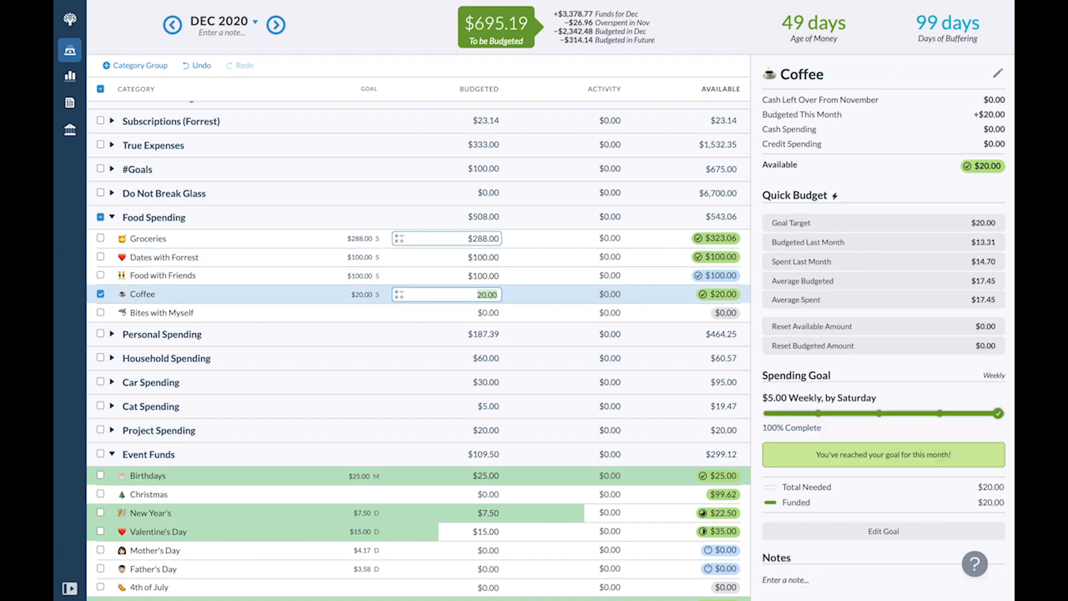
left_click(111, 218)
Step: In the December Personal Spending group, budget $20 for Beauty & Hygiene and $8 for Holo Taco
left_click(111, 240)
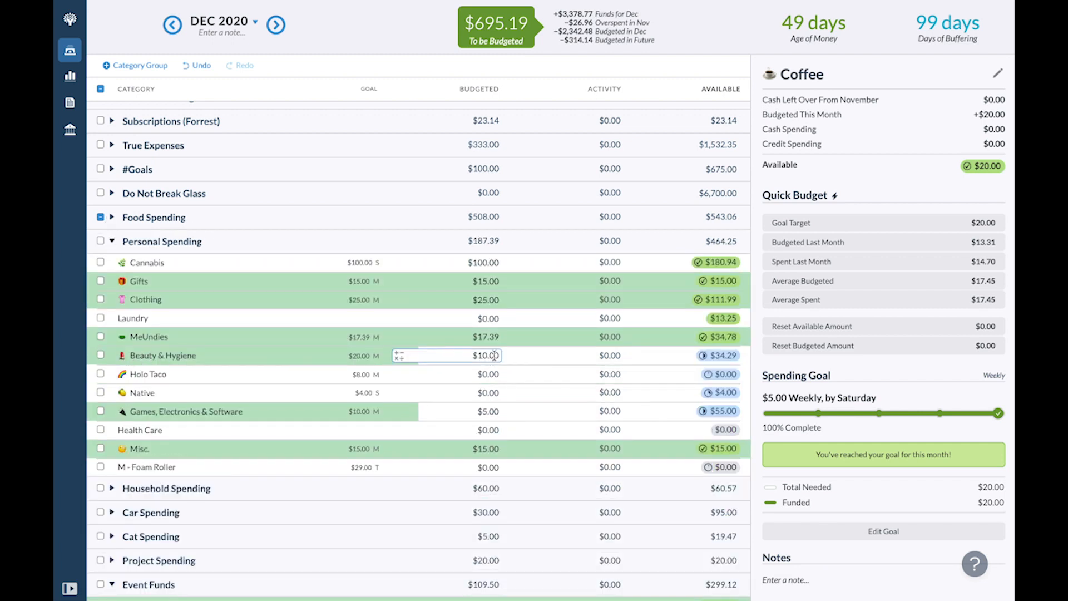
left_click(468, 357)
type("20")
key("Return")
type("8")
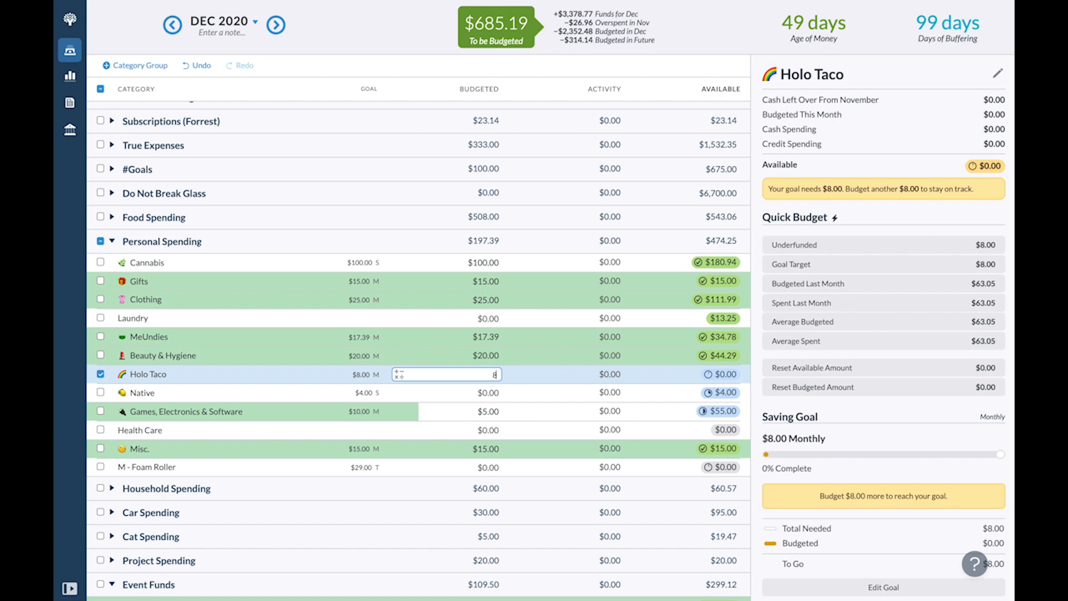
key("Return")
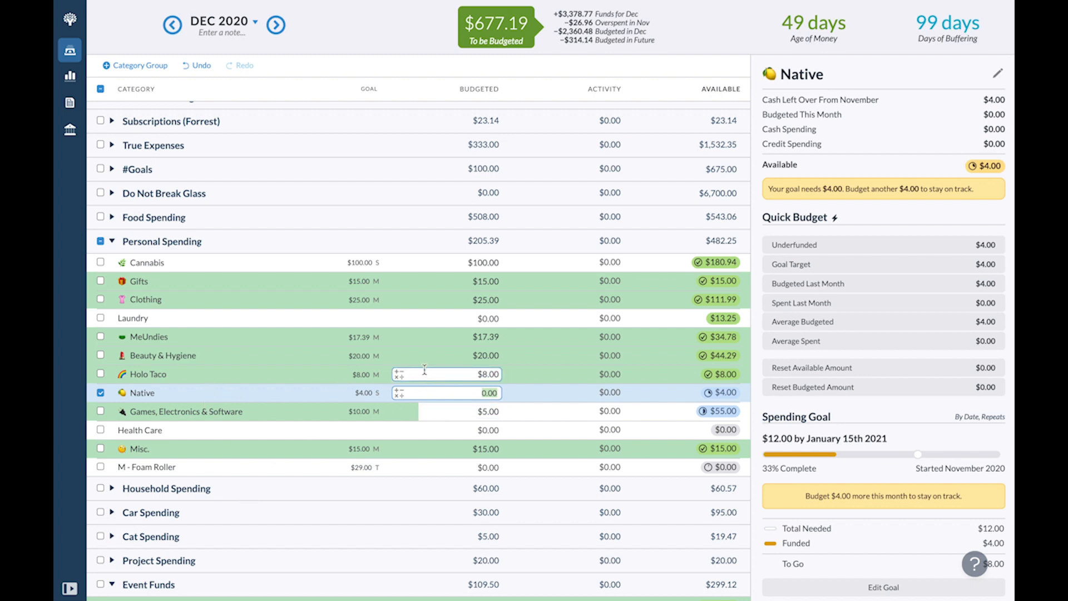
Step: Budget $4 for Native and $10 for Games, Electronics & Software in December, leaving no category selected
type("4")
key("Return")
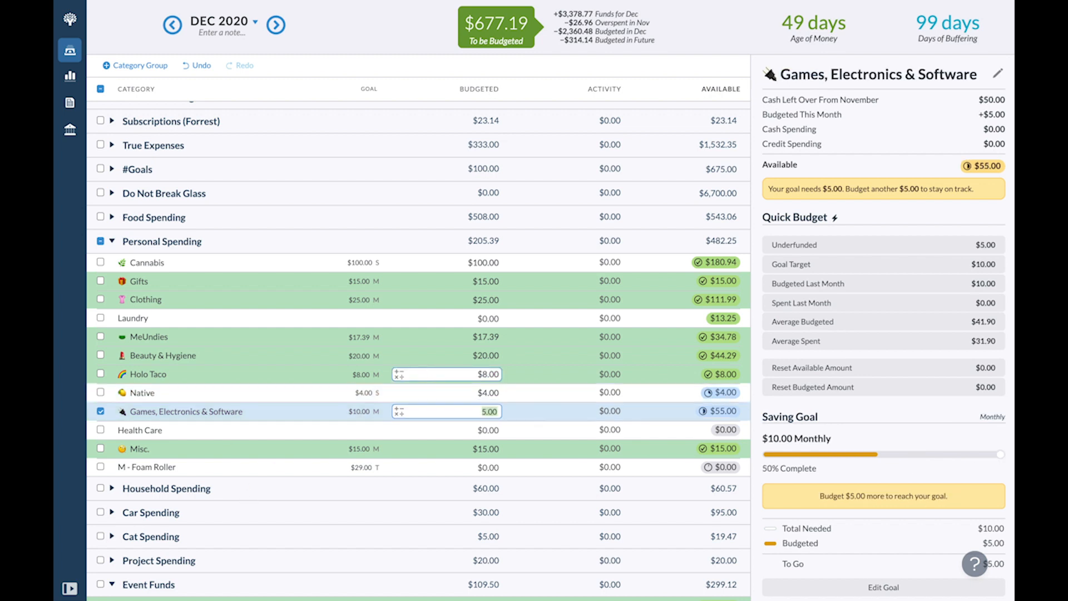
type("10")
key("Return")
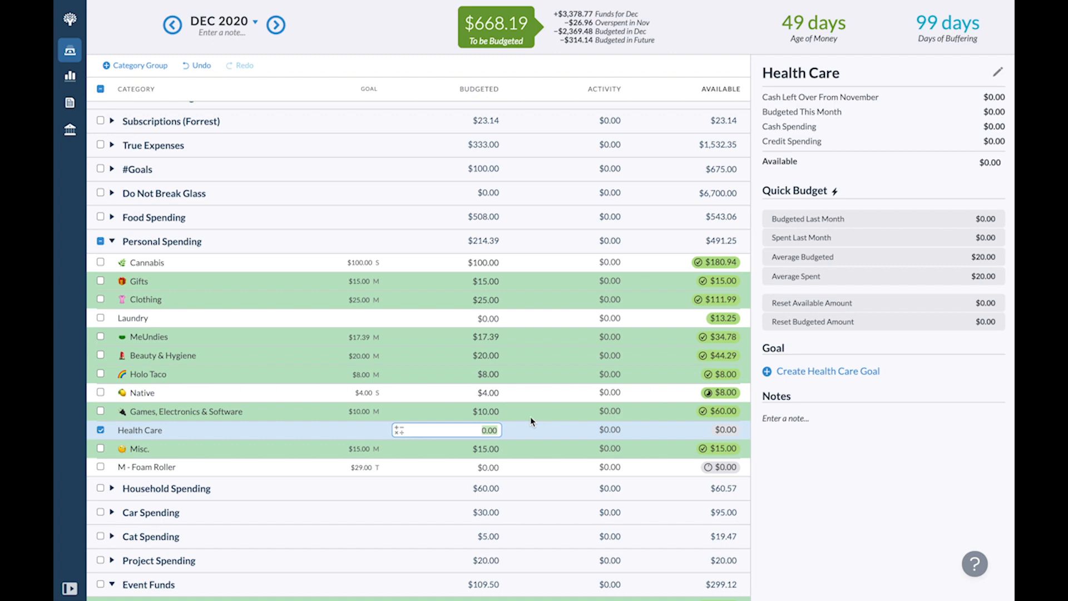
left_click(101, 431)
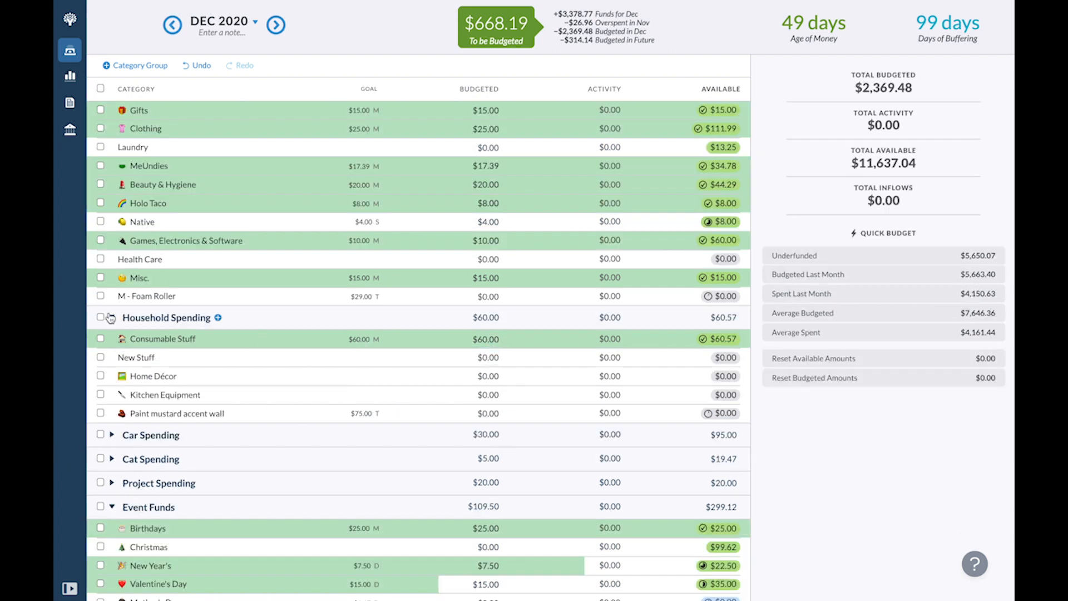
Step: Review the Car Spending and Cat Spending groups and the remaining December categories, including the Fuel goal details
left_click(112, 435)
scroll(318, 356, "down", 2)
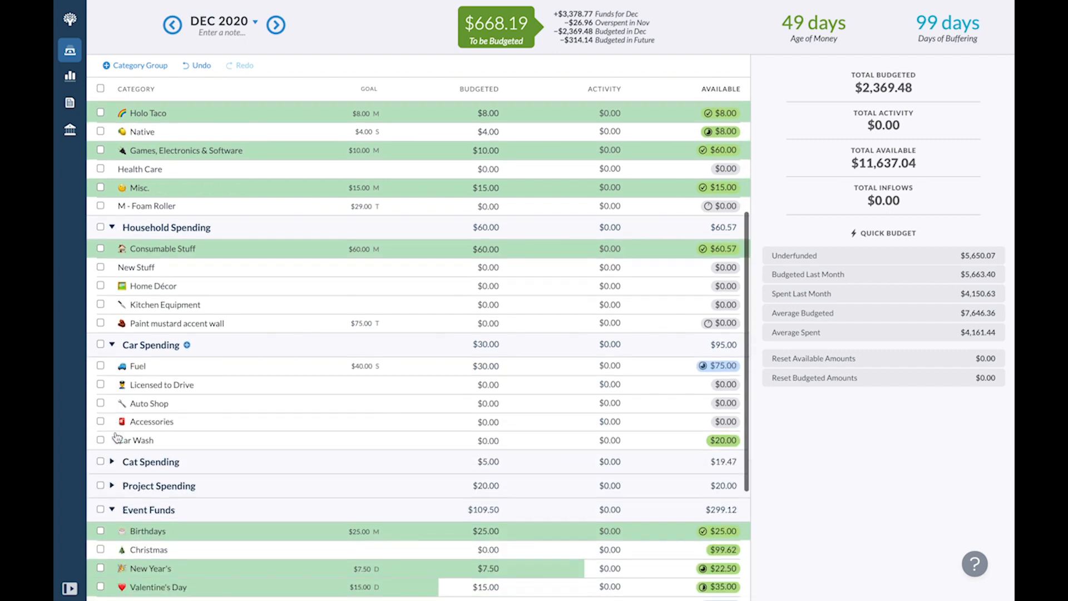
left_click(318, 360)
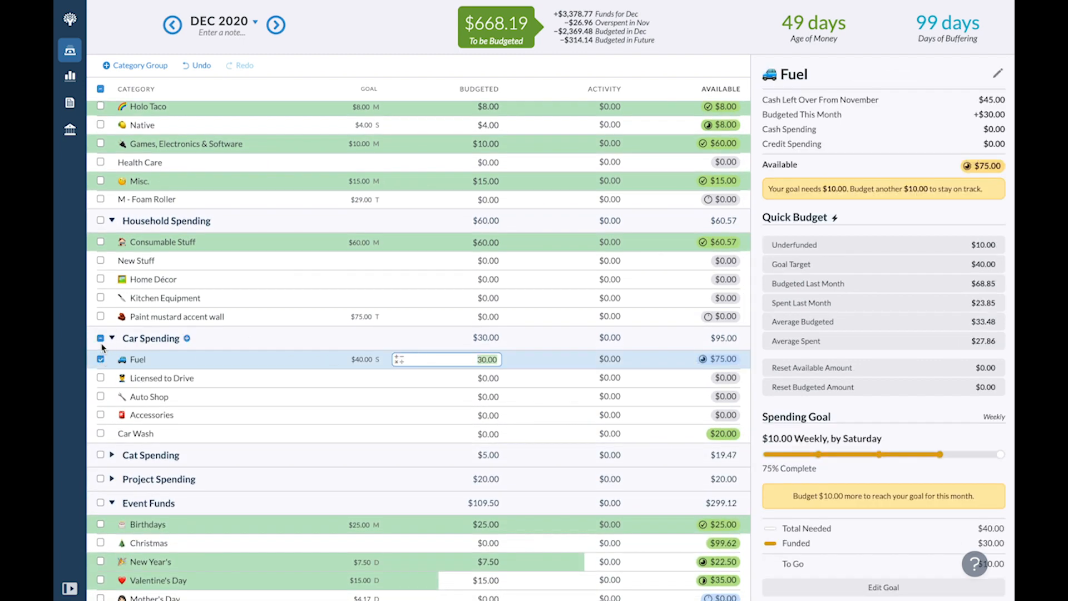
left_click(104, 363)
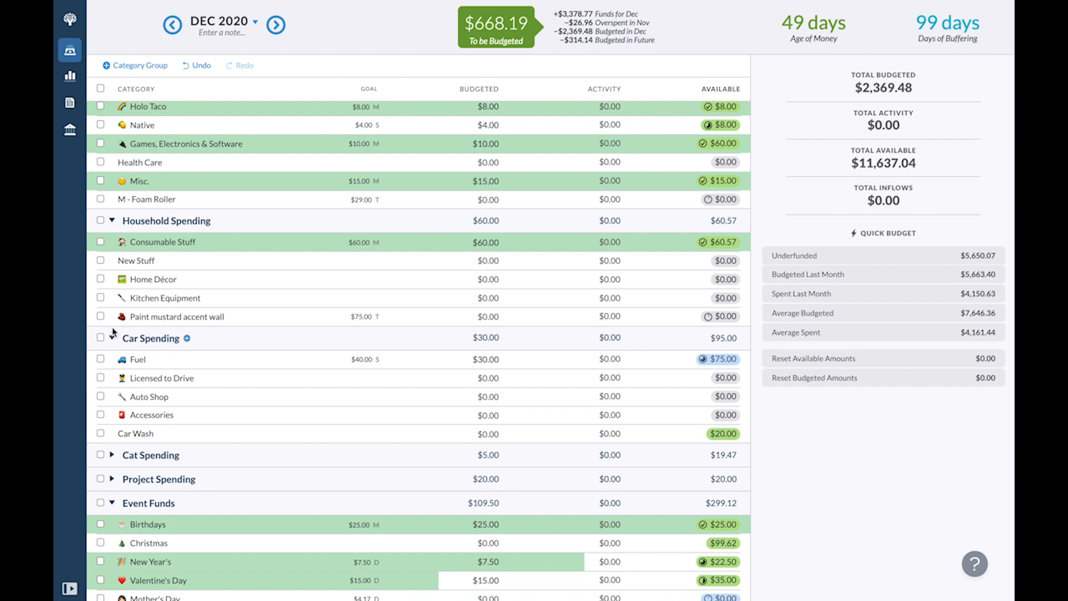
left_click(112, 454)
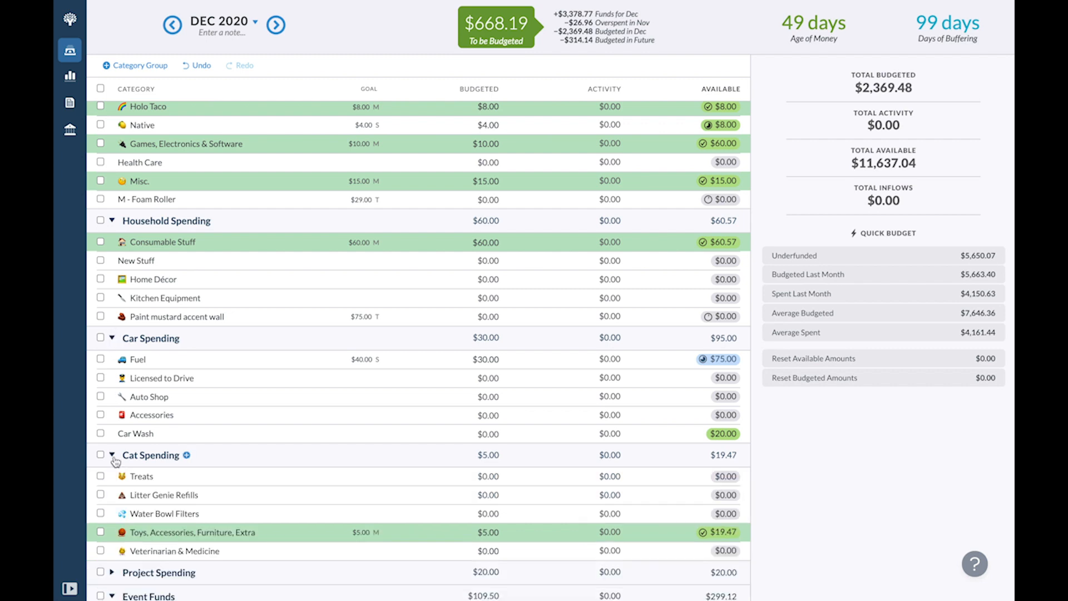
scroll(115, 460, "down", 2)
scroll(441, 352, "down", 5)
left_click(500, 434)
scroll(535, 577, "up", 15)
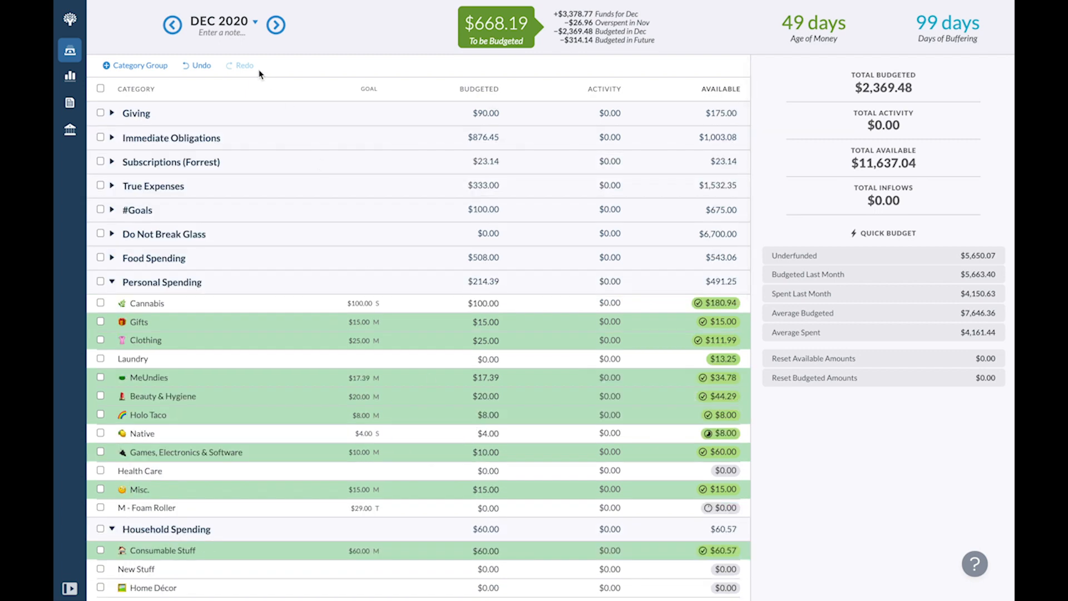
Step: In the November 2020 #Goals group, add $335 to Roth IRA and $100 to Mutual Fund
left_click(173, 23)
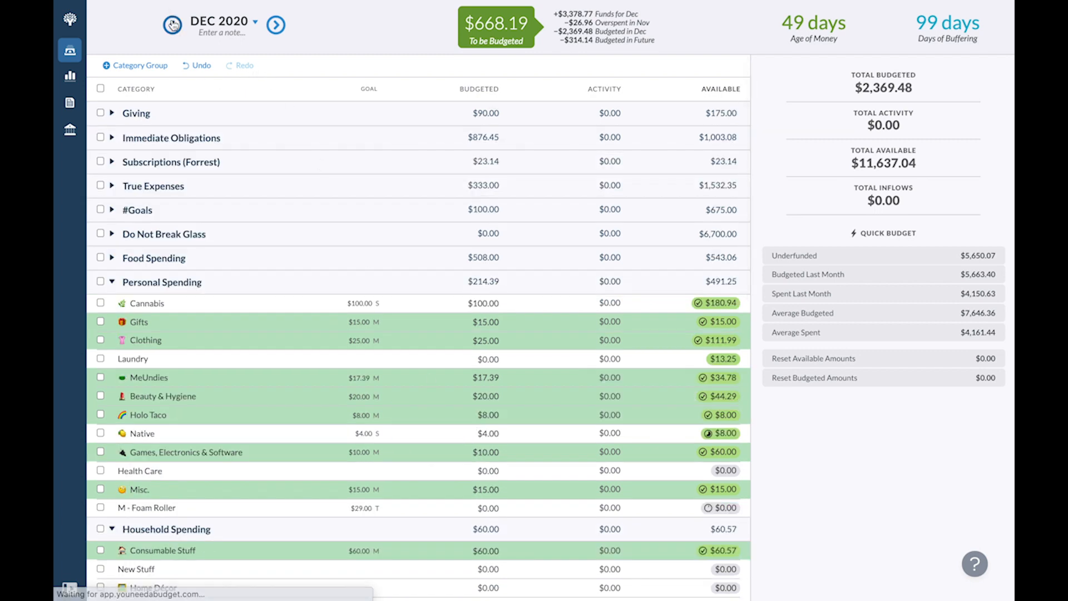
left_click(112, 210)
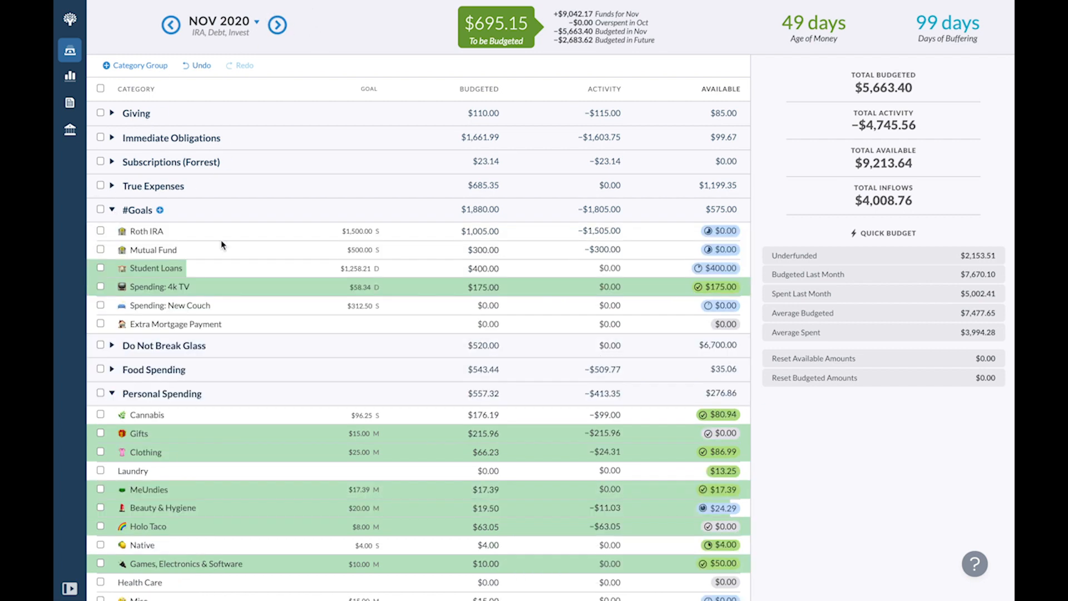
left_click(495, 231)
type("+335")
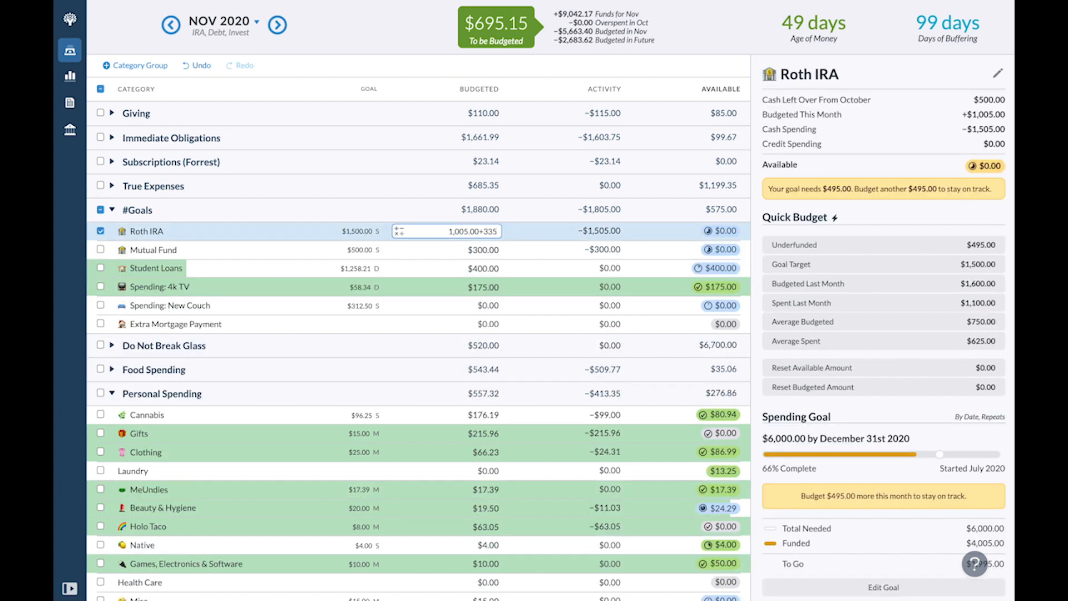
key("Return")
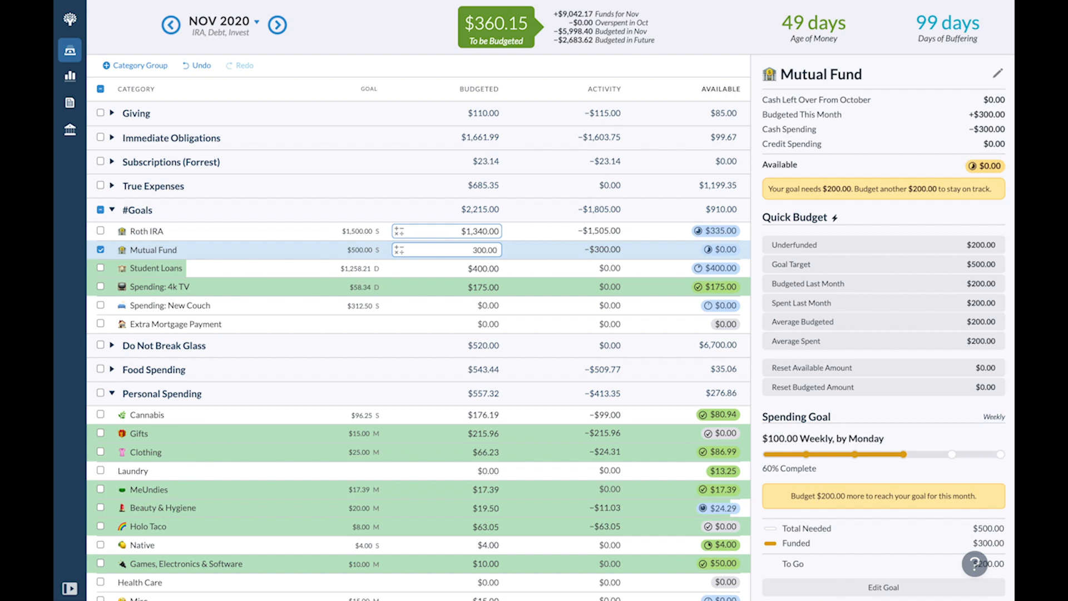
type("100")
key("Return")
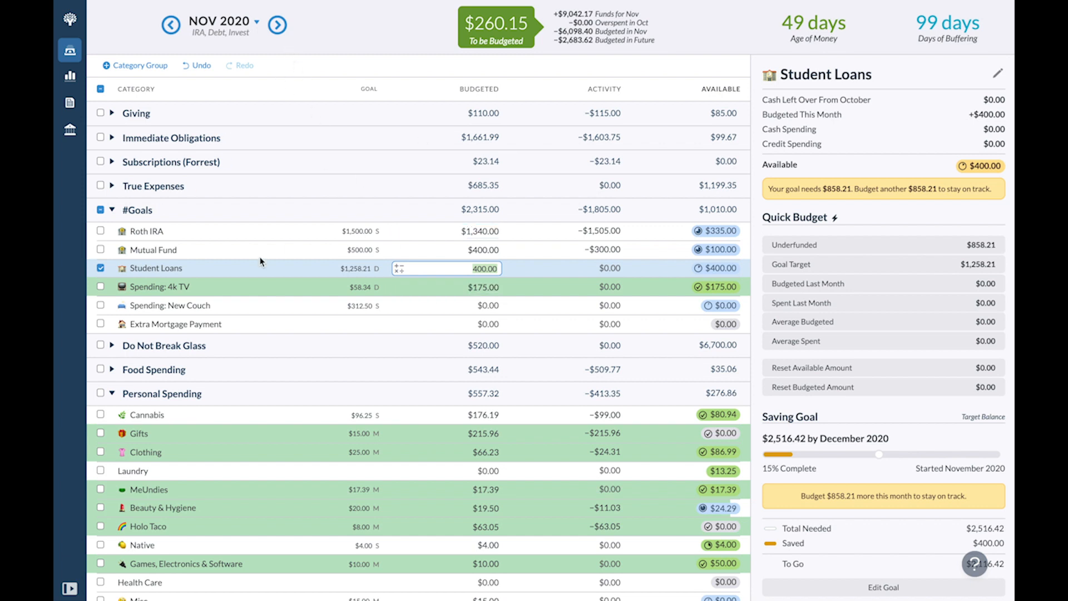
left_click(100, 268)
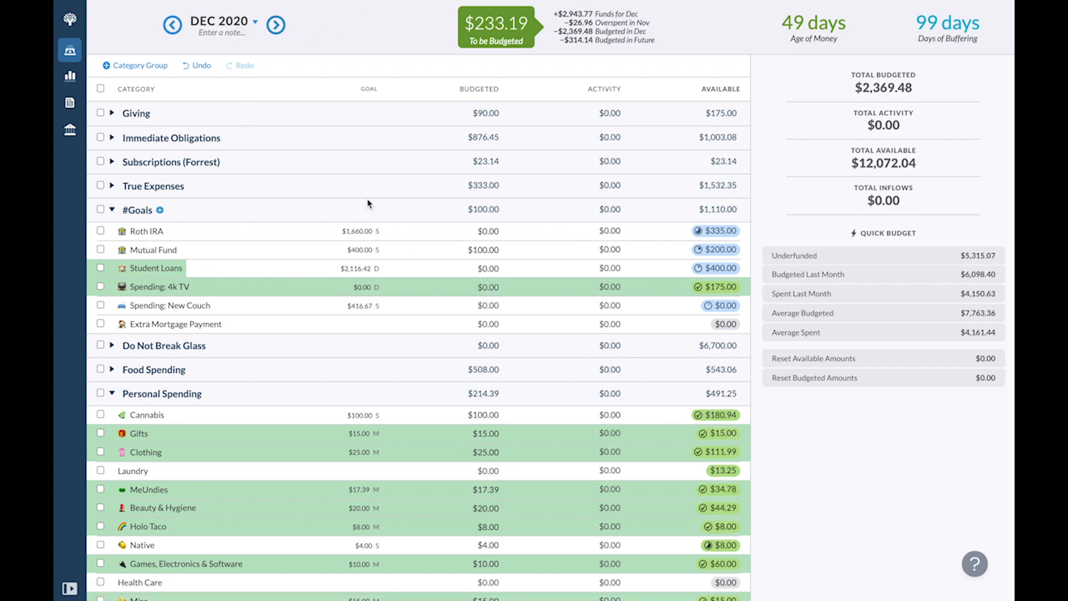
Step: In the January 2021 budget, move the entire To Be Budgeted amount to Mortgage (1)* in Immediate Obligations
left_click(276, 26)
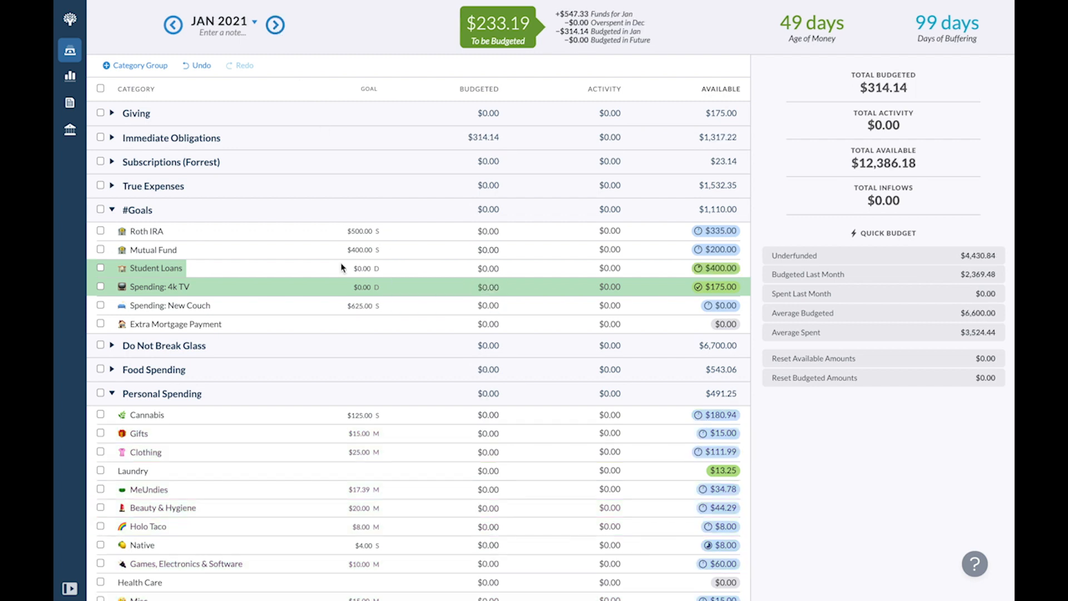
left_click(112, 138)
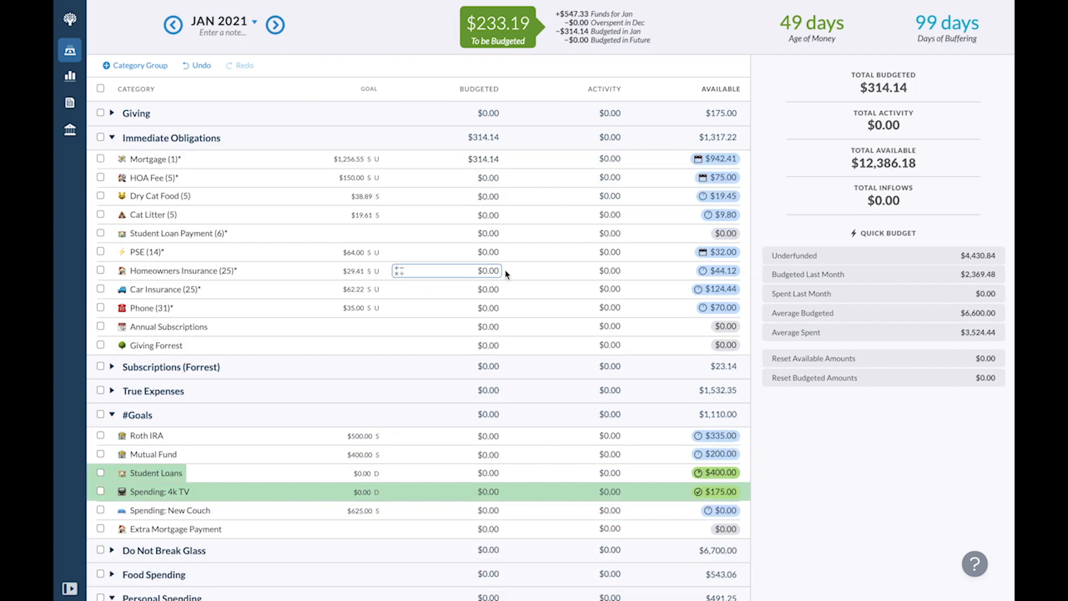
left_click(474, 158)
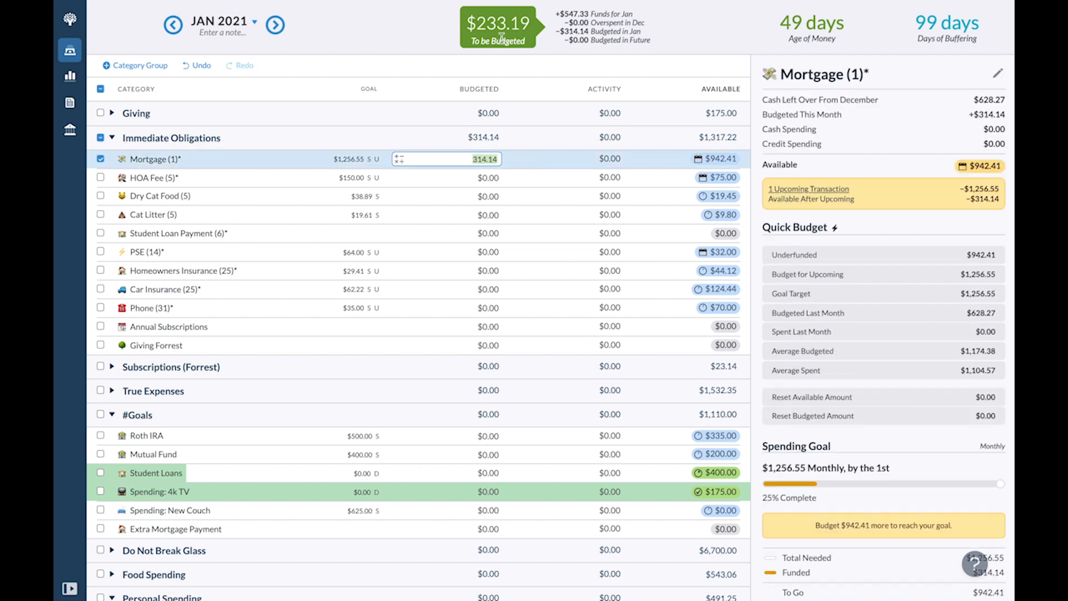
left_click(497, 25)
key("Tab")
type("mort")
key("Return")
key("Return")
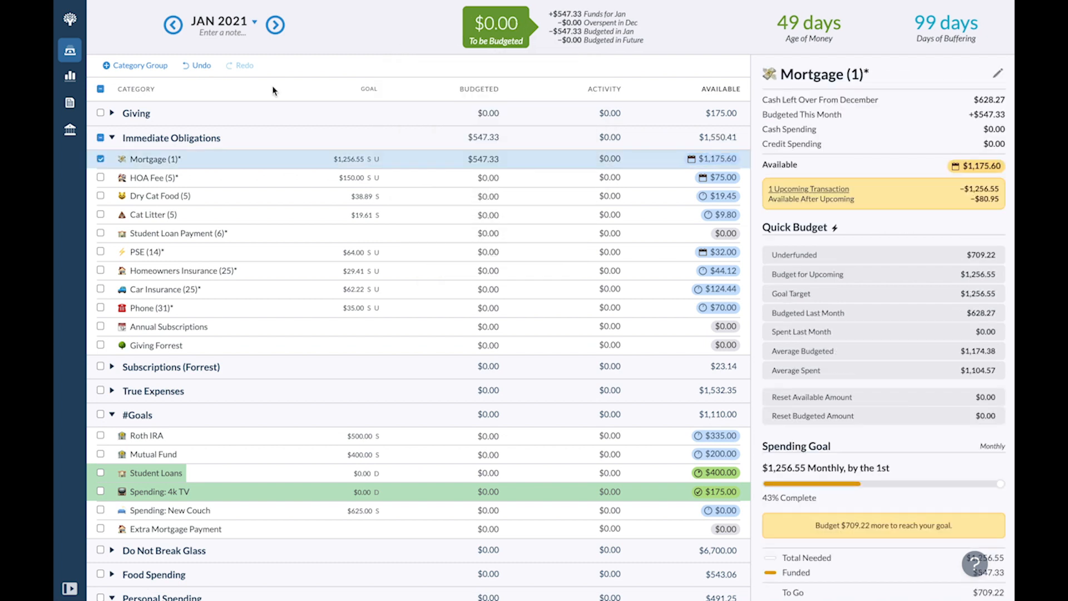
left_click(295, 135)
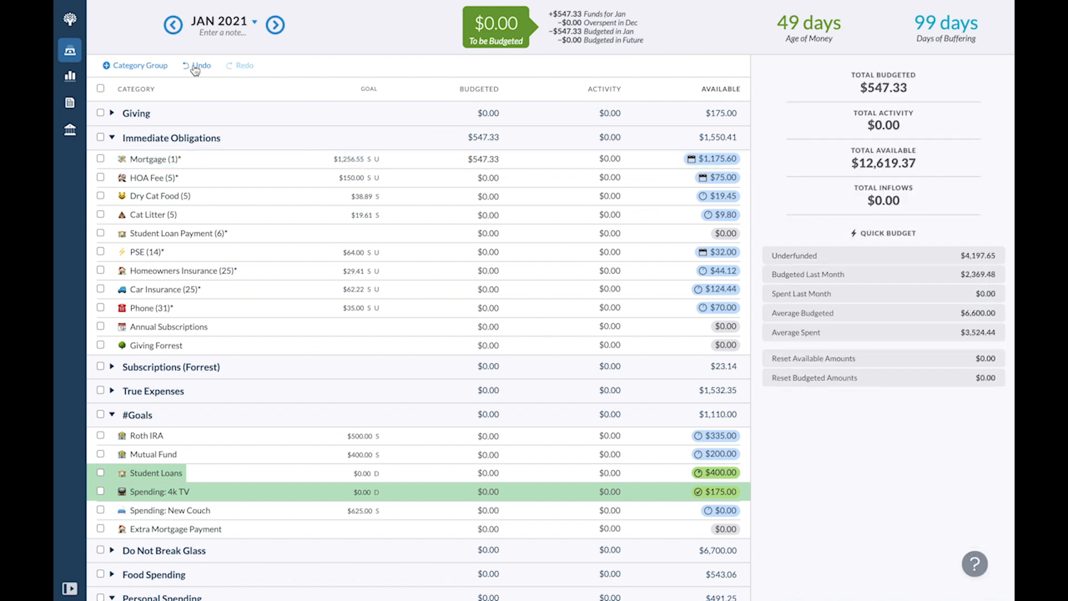